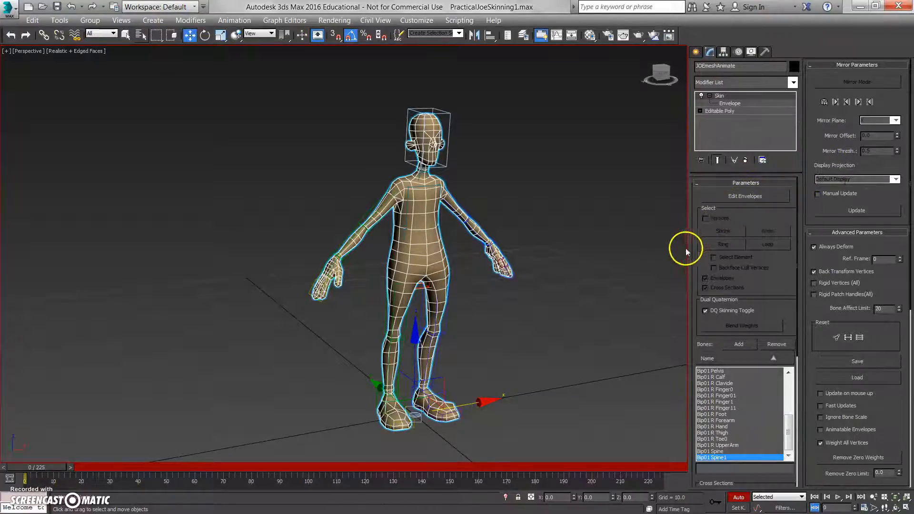
# - Enter envelope editing on the character mesh's Skin modifier and enable vertex selection
pyautogui.keyDown('alt'); pyautogui.moveTo(555, 255); pyautogui.dragTo(479, 268, button='middle'); pyautogui.keyUp('alt')
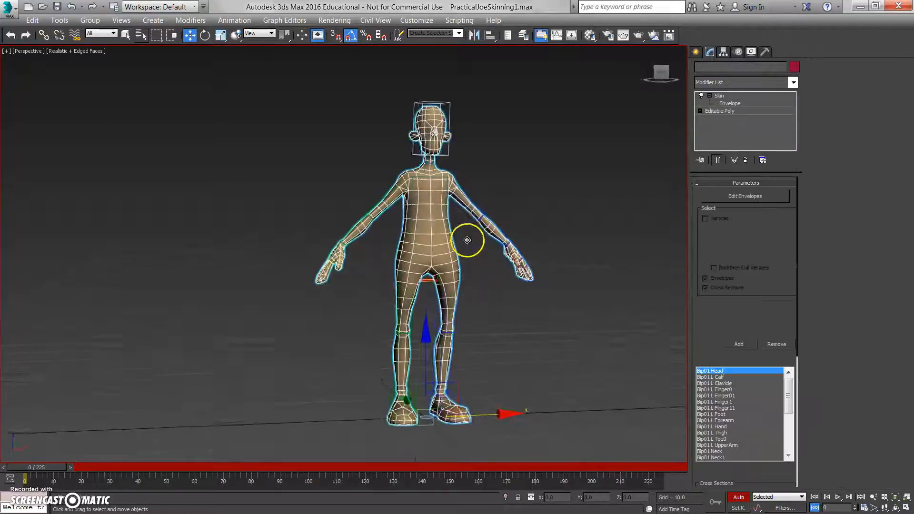
pyautogui.scroll(3, 465, 241)
pyautogui.click(717, 195)
pyautogui.keyDown('alt'); pyautogui.moveTo(457, 241); pyautogui.dragTo(561, 241, button='middle'); pyautogui.keyUp('alt')
pyautogui.scroll(3, 467, 222)
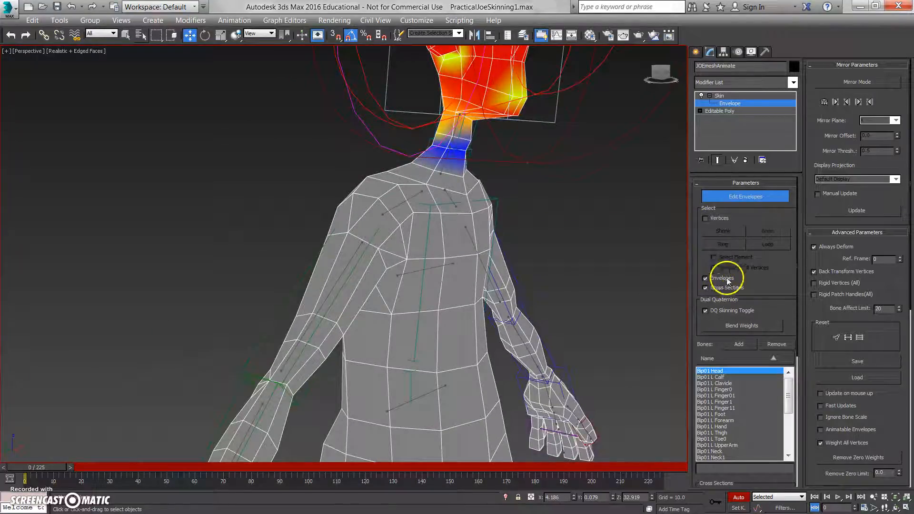
pyautogui.click(705, 218)
# - Select the vertices at the waist edge on the character's left side
pyautogui.keyDown('alt'); pyautogui.moveTo(555, 247); pyautogui.dragTo(458, 235, button='middle'); pyautogui.keyUp('alt')
pyautogui.scroll(3, 413, 214)
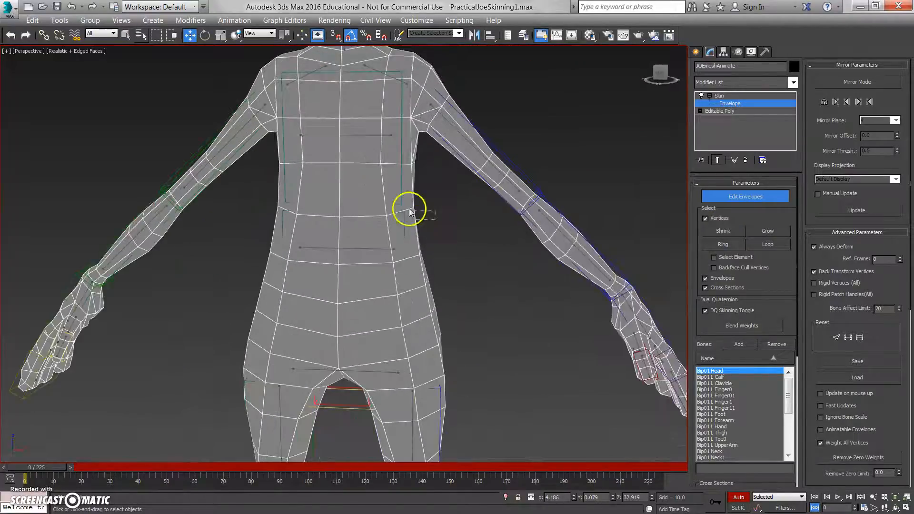
pyautogui.scroll(-3, 413, 207)
pyautogui.scroll(3, 424, 213)
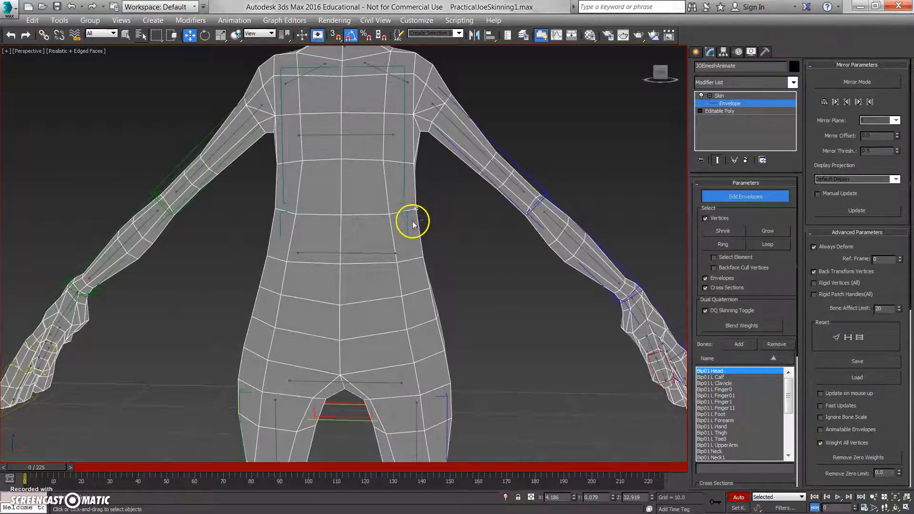
pyautogui.scroll(-3, 447, 231)
pyautogui.scroll(3, 495, 236)
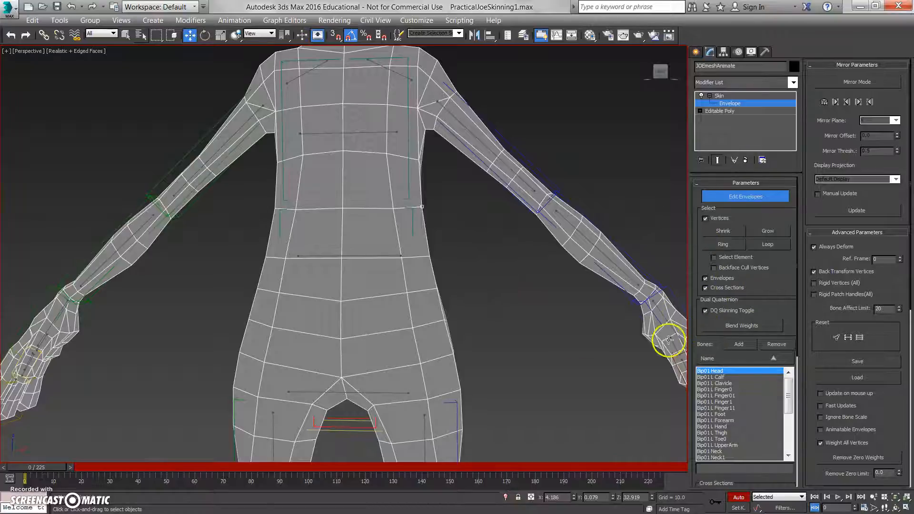
# - Open the Weight Tool and place it beside the character
pyautogui.moveTo(779, 298); pyautogui.dragTo(788, 24)
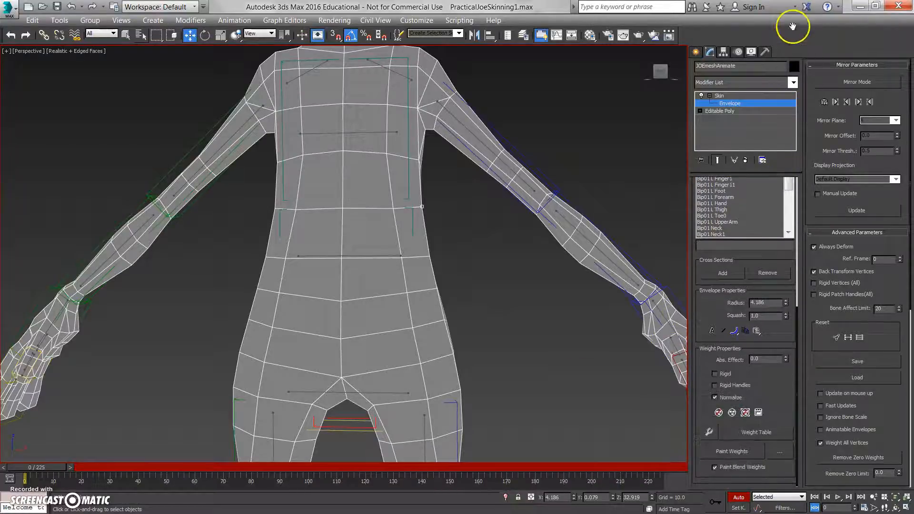
pyautogui.click(708, 433)
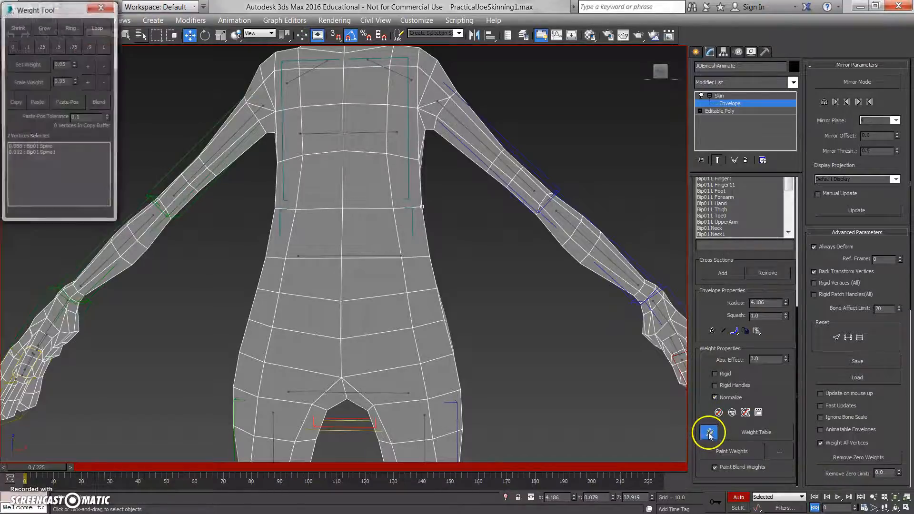
pyautogui.moveTo(55, 16); pyautogui.dragTo(616, 103)
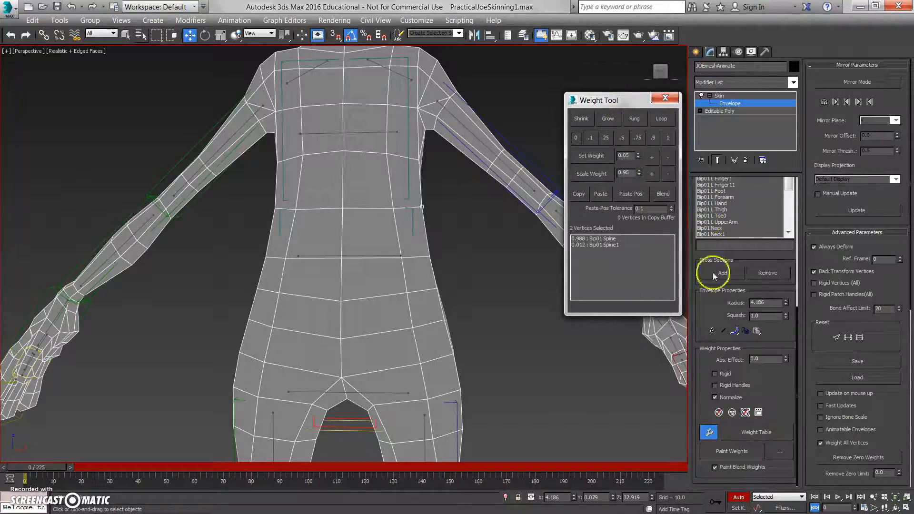
# - Inspect the bone weights of a single waist vertex and of a vertex at the front of the left shoulder
pyautogui.moveTo(418, 300)
pyautogui.keyDown('alt'); pyautogui.mouseDown(button='middle')
pyautogui.moveTo(408, 310)
pyautogui.moveTo(425, 285)
pyautogui.mouseUp(button='middle'); pyautogui.keyUp('alt')
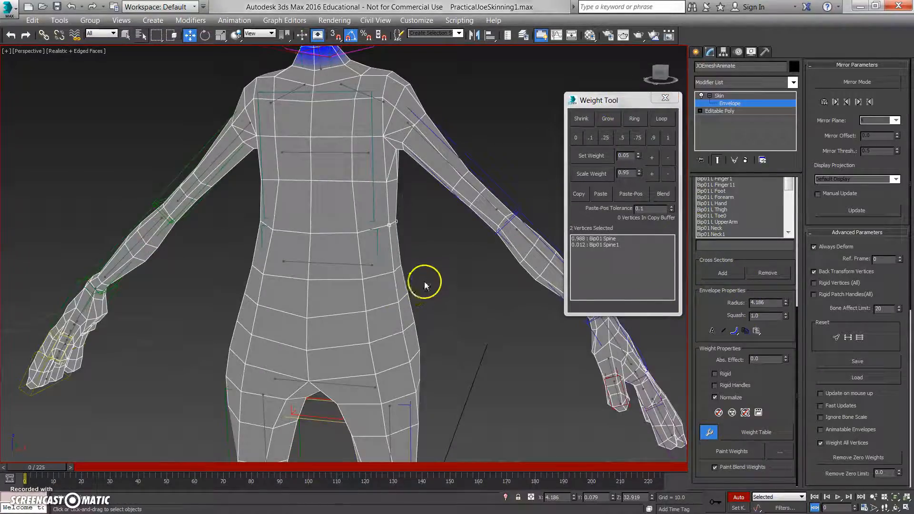
pyautogui.click(389, 225)
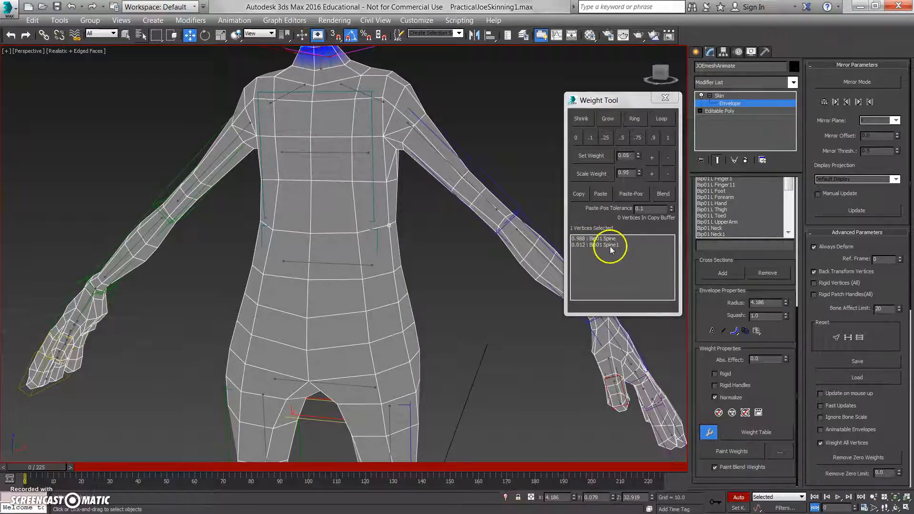
pyautogui.click(382, 137)
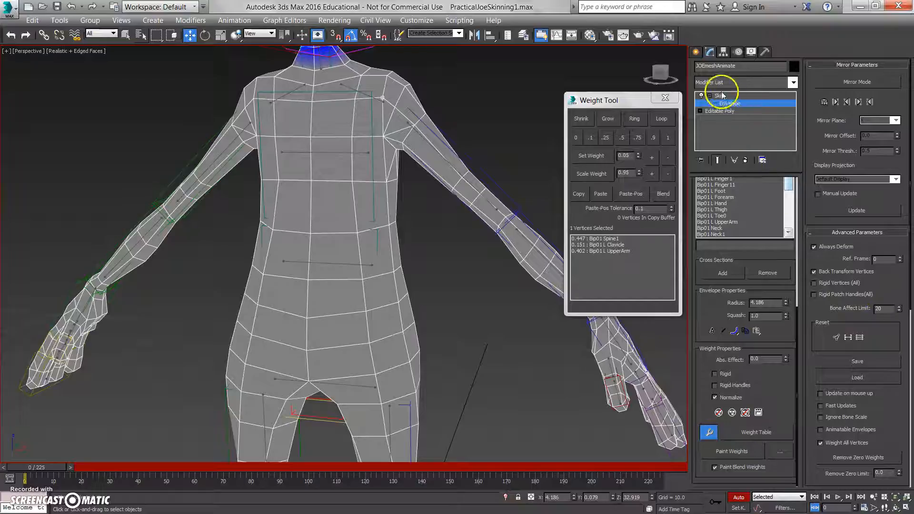
# - Set the Skin modifier's Bone Affect Limit to 4
pyautogui.click(879, 309)
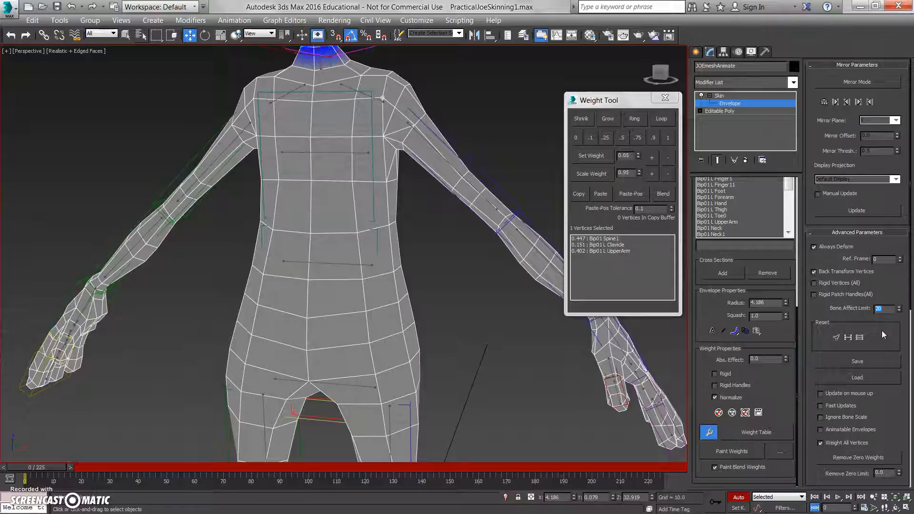
pyautogui.write('4')
pyautogui.press('Return')
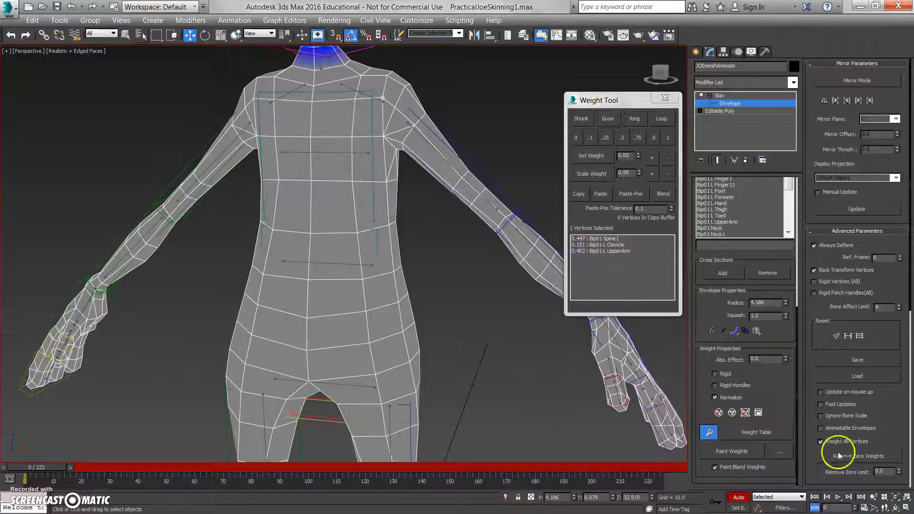
# - Go to frame 11 and examine how the shoulders deform with the arms raised
pyautogui.click(611, 255)
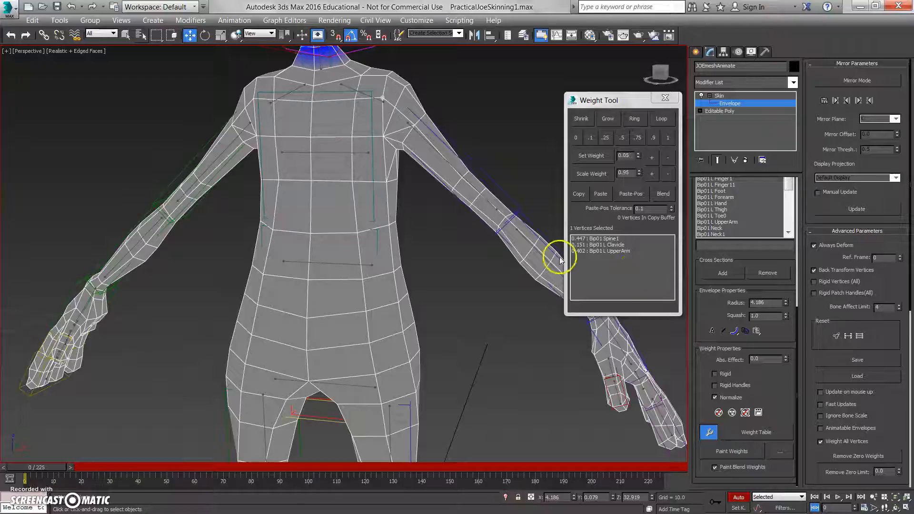
pyautogui.moveTo(353, 231); pyautogui.dragTo(428, 294, button='middle')
pyautogui.moveTo(322, 278); pyautogui.dragTo(367, 265, button='middle')
pyautogui.moveTo(402, 203); pyautogui.dragTo(360, 169, button='middle')
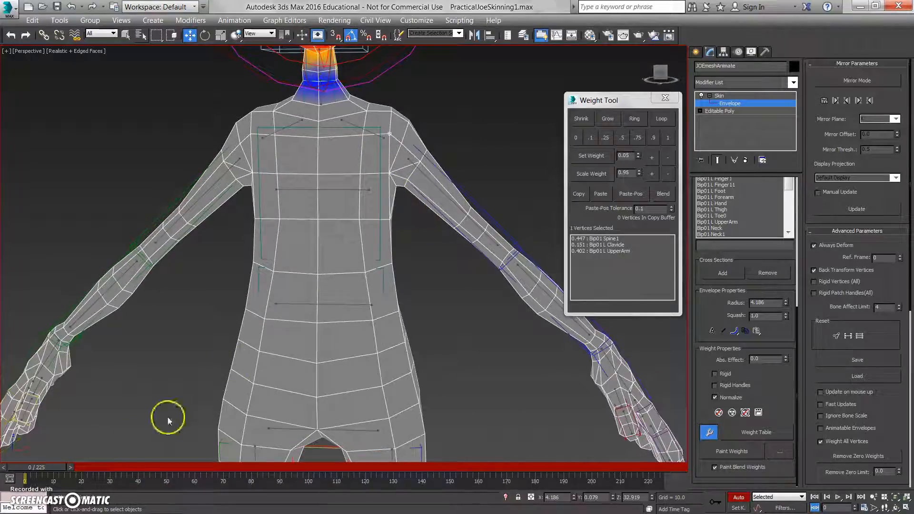
pyautogui.moveTo(45, 465); pyautogui.dragTo(72, 465)
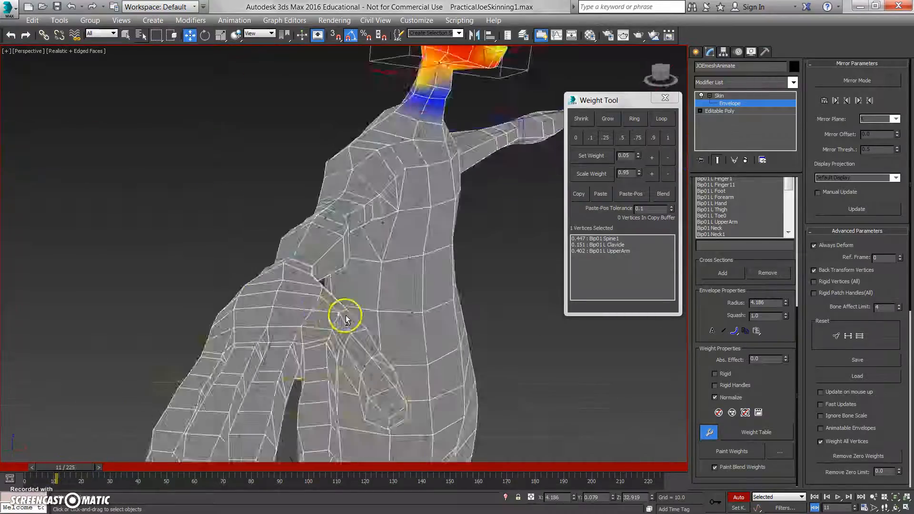
pyautogui.keyDown('alt'); pyautogui.moveTo(346, 319); pyautogui.dragTo(399, 245, button='middle'); pyautogui.keyUp('alt')
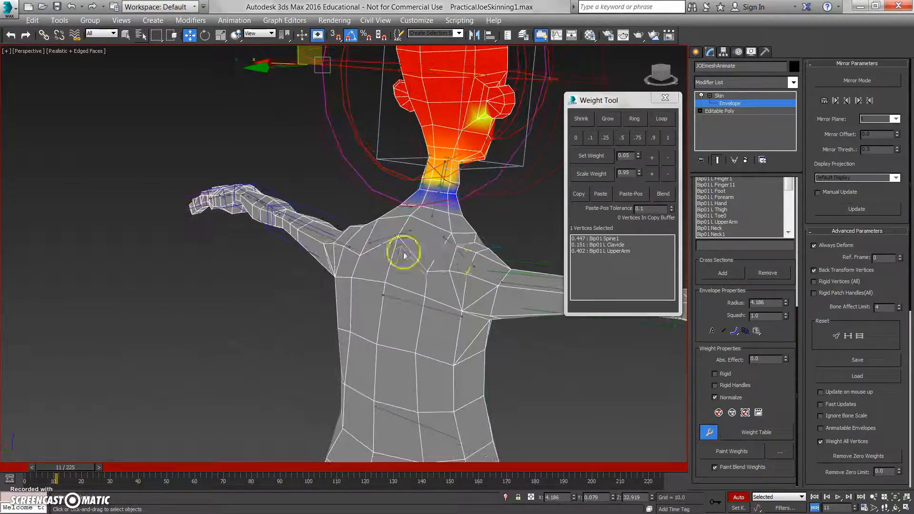
# - Go to frame 14 and make Bip01 Spine1 the active bone to show its weights on the back
pyautogui.moveTo(85, 471)
pyautogui.mouseDown()
pyautogui.moveTo(68, 467)
pyautogui.moveTo(125, 469)
pyautogui.moveTo(90, 470)
pyautogui.mouseUp()
pyautogui.press('w')
pyautogui.keyDown('alt'); pyautogui.moveTo(275, 397); pyautogui.dragTo(344, 322, button='middle'); pyautogui.keyUp('alt')
pyautogui.click(397, 306)
pyautogui.keyDown('alt'); pyautogui.moveTo(398, 307); pyautogui.dragTo(495, 330, button='middle'); pyautogui.keyUp('alt')
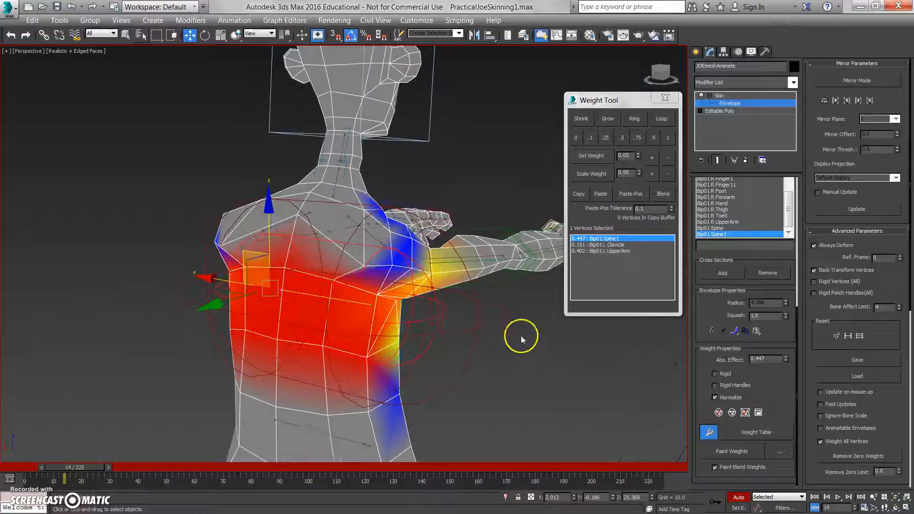
# - Select the centre vertex of the upper back and set its Bip01 Spine1 weight to 1
pyautogui.click(297, 215)
pyautogui.moveTo(361, 262)
pyautogui.keyDown('alt'); pyautogui.mouseDown(button='middle')
pyautogui.moveTo(390, 261)
pyautogui.moveTo(356, 257)
pyautogui.mouseUp(button='middle'); pyautogui.keyUp('alt')
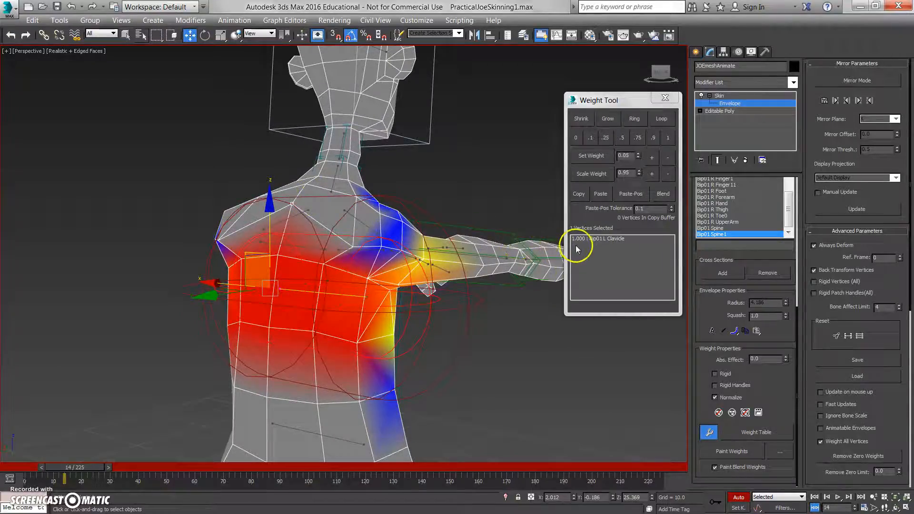
pyautogui.keyDown('alt'); pyautogui.moveTo(281, 184); pyautogui.dragTo(304, 214, button='middle'); pyautogui.keyUp('alt')
pyautogui.keyDown('alt'); pyautogui.moveTo(363, 243); pyautogui.dragTo(376, 210, button='middle'); pyautogui.keyUp('alt')
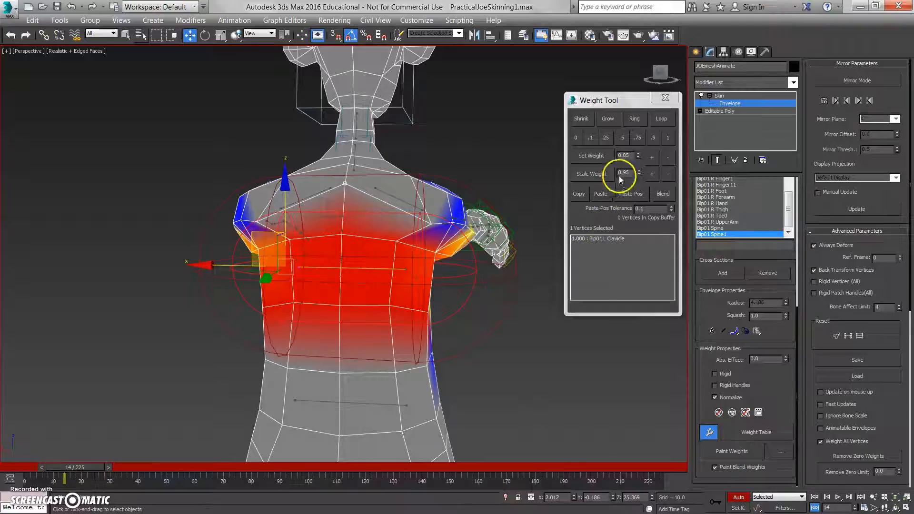
pyautogui.click(668, 137)
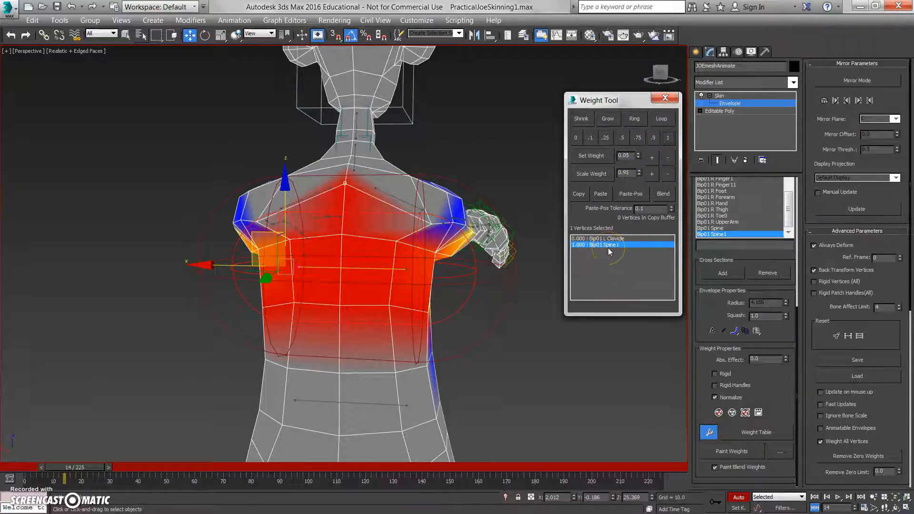
# - Select the vertex on the right shoulder blade and raise its Bip01 Spine1 weight in 0.05 increments to 0.300
pyautogui.keyDown('alt'); pyautogui.moveTo(341, 252); pyautogui.dragTo(366, 216, button='middle'); pyautogui.keyUp('alt')
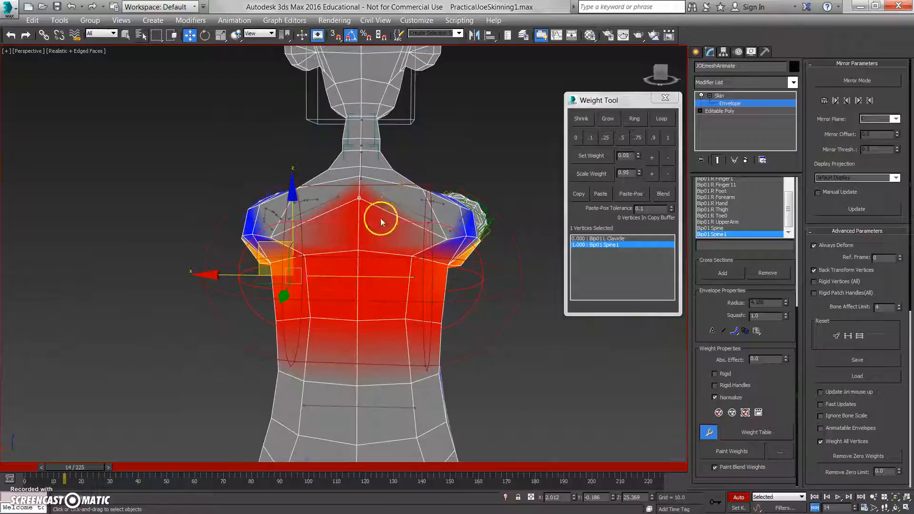
pyautogui.keyDown('alt'); pyautogui.moveTo(416, 232); pyautogui.dragTo(430, 255, button='middle'); pyautogui.keyUp('alt')
pyautogui.click(435, 229)
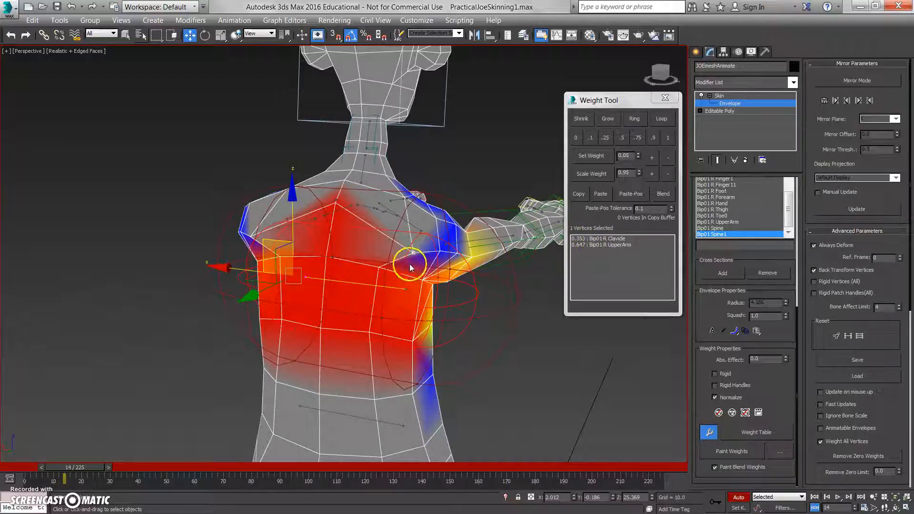
pyautogui.moveTo(422, 255)
pyautogui.keyDown('alt'); pyautogui.mouseDown(button='middle')
pyautogui.moveTo(401, 256)
pyautogui.moveTo(435, 244)
pyautogui.mouseUp(button='middle'); pyautogui.keyUp('alt')
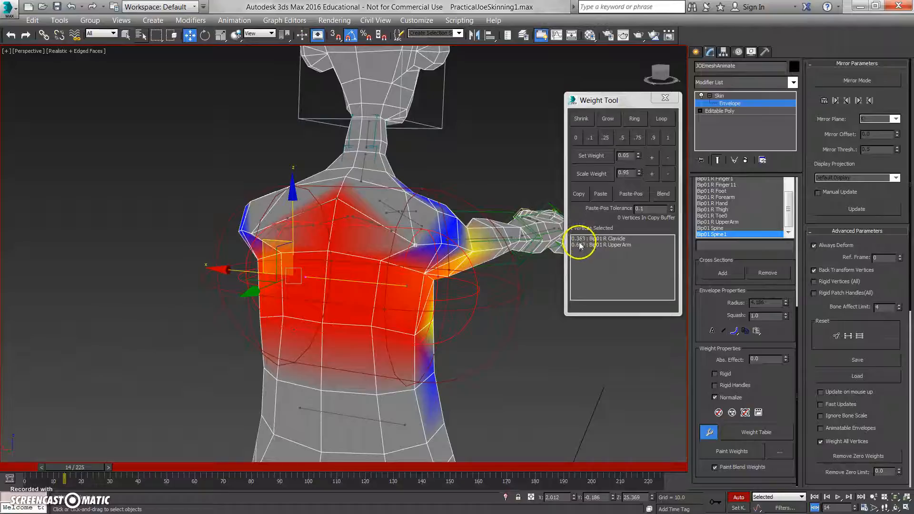
pyautogui.click(654, 158)
pyautogui.click(652, 158)
pyautogui.click(652, 158)
pyautogui.click(653, 159)
pyautogui.click(653, 159)
pyautogui.click(653, 159)
# - At frame 16, raise the Bip01 R UpperArm weight of the back vertex beside the right armpit to 0.183
pyautogui.keyDown('alt'); pyautogui.moveTo(471, 234); pyautogui.dragTo(347, 290, button='middle'); pyautogui.keyUp('alt')
pyautogui.moveTo(75, 467)
pyautogui.mouseDown()
pyautogui.moveTo(91, 466)
pyautogui.moveTo(66, 467)
pyautogui.moveTo(96, 467)
pyautogui.moveTo(87, 466)
pyautogui.mouseUp()
pyautogui.moveTo(79, 469)
pyautogui.mouseDown()
pyautogui.moveTo(70, 464)
pyautogui.moveTo(95, 475)
pyautogui.moveTo(58, 469)
pyautogui.moveTo(81, 468)
pyautogui.mouseUp()
pyautogui.press('w')
pyautogui.click(312, 338)
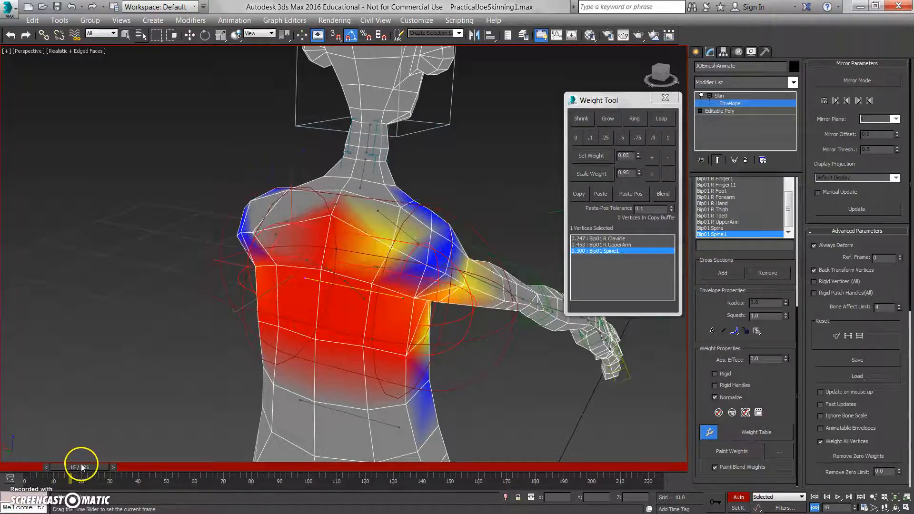
pyautogui.click(382, 288)
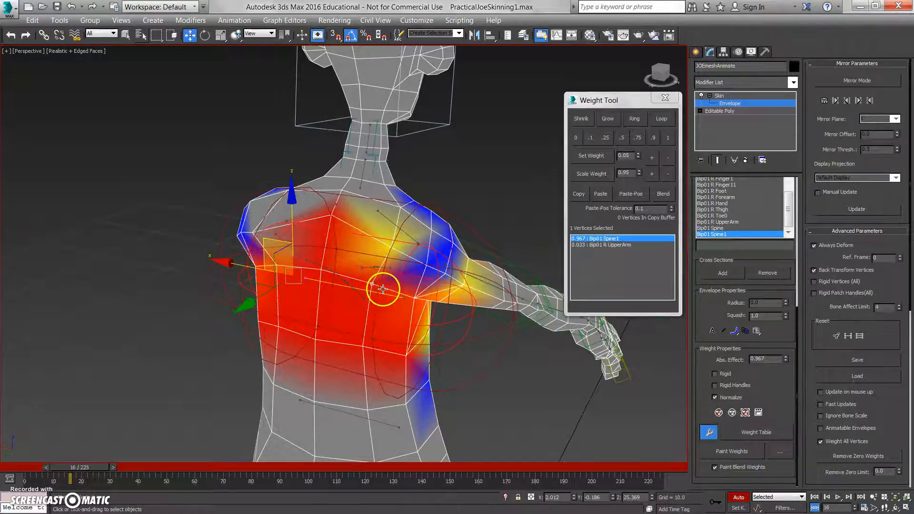
pyautogui.keyDown('alt'); pyautogui.moveTo(475, 278); pyautogui.dragTo(387, 310, button='middle'); pyautogui.keyUp('alt')
pyautogui.click(471, 317)
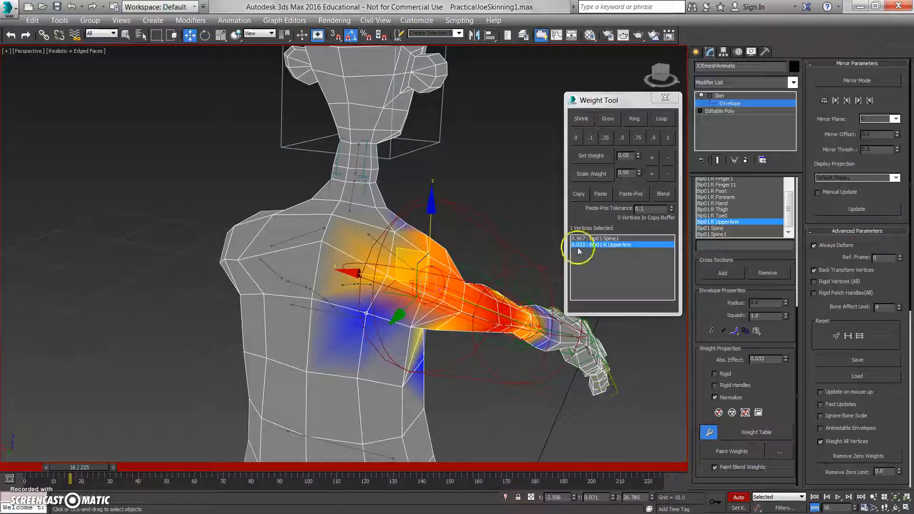
pyautogui.click(652, 158)
pyautogui.click(652, 157)
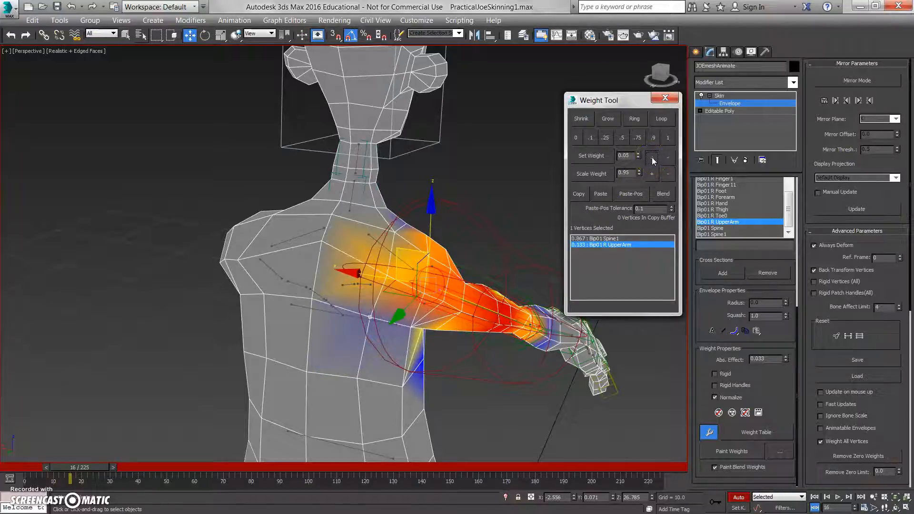
# - Go to frame 10 and examine the right shoulder and torso deformation from the front
pyautogui.keyDown('alt'); pyautogui.moveTo(357, 326); pyautogui.dragTo(234, 386, button='middle'); pyautogui.keyUp('alt')
pyautogui.moveTo(82, 471)
pyautogui.mouseDown()
pyautogui.moveTo(54, 467)
pyautogui.moveTo(91, 468)
pyautogui.moveTo(56, 469)
pyautogui.moveTo(78, 470)
pyautogui.moveTo(69, 466)
pyautogui.mouseUp()
pyautogui.press('w')
pyautogui.scroll(2, 296, 313)
pyautogui.keyDown('alt'); pyautogui.moveTo(296, 312); pyautogui.dragTo(318, 318, button='middle'); pyautogui.keyUp('alt')
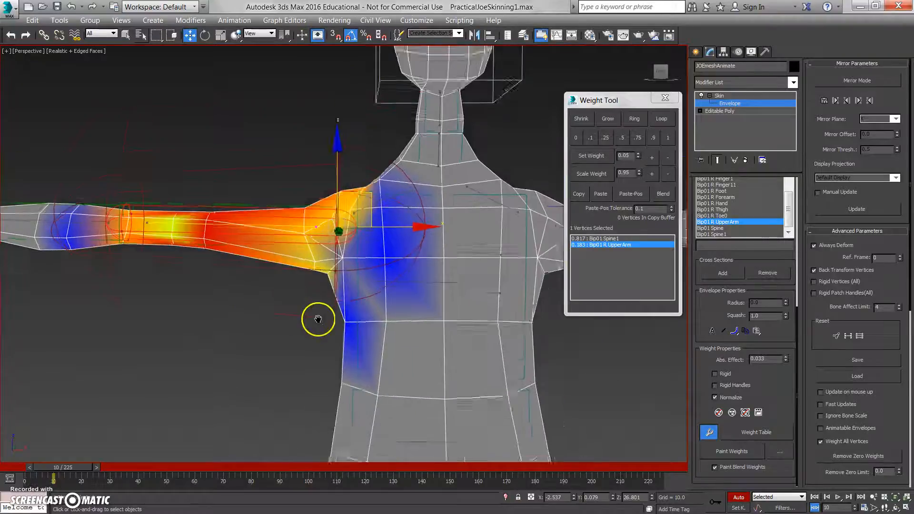
pyautogui.scroll(-5, 318, 319)
pyautogui.scroll(3, 334, 290)
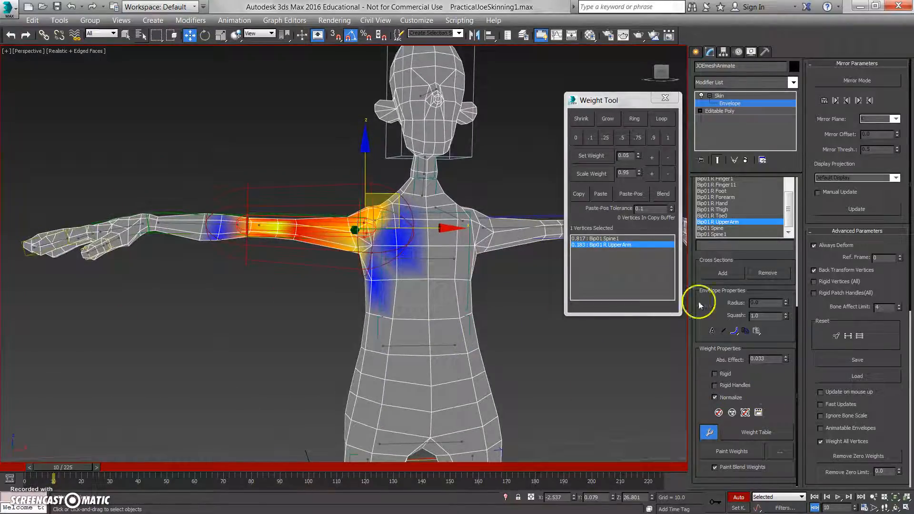
pyautogui.keyDown('alt'); pyautogui.moveTo(588, 369); pyautogui.dragTo(517, 318, button='middle'); pyautogui.keyUp('alt')
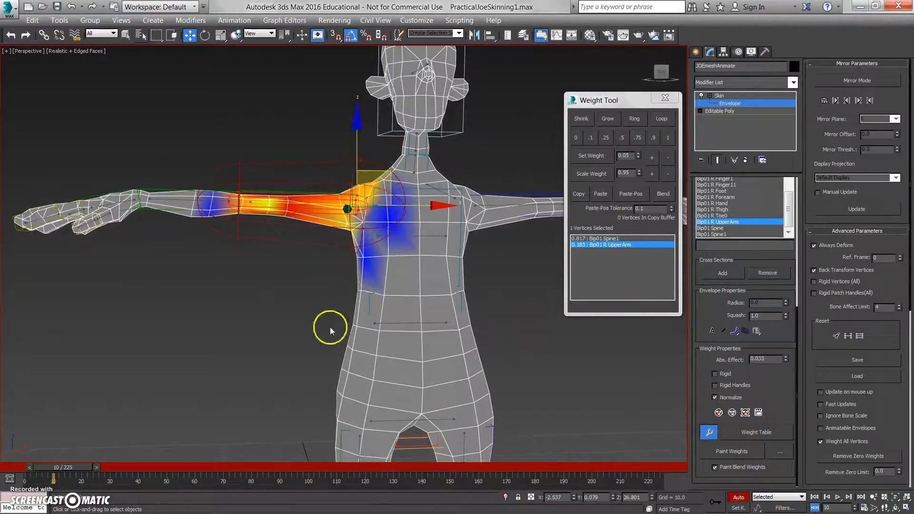
pyautogui.keyDown('alt'); pyautogui.moveTo(449, 298); pyautogui.dragTo(633, 381, button='middle'); pyautogui.keyUp('alt')
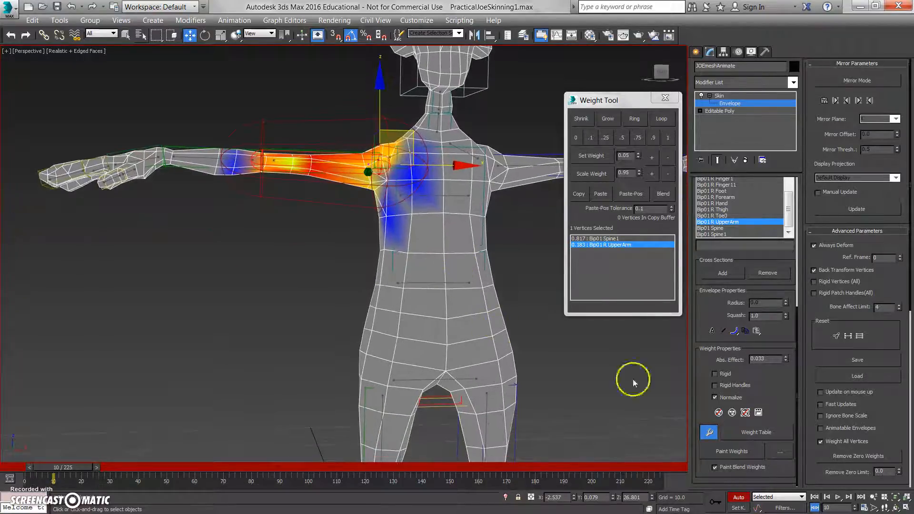
# - Activate Paint Weights and shrink the brush to a size of about 4.1
pyautogui.click(728, 453)
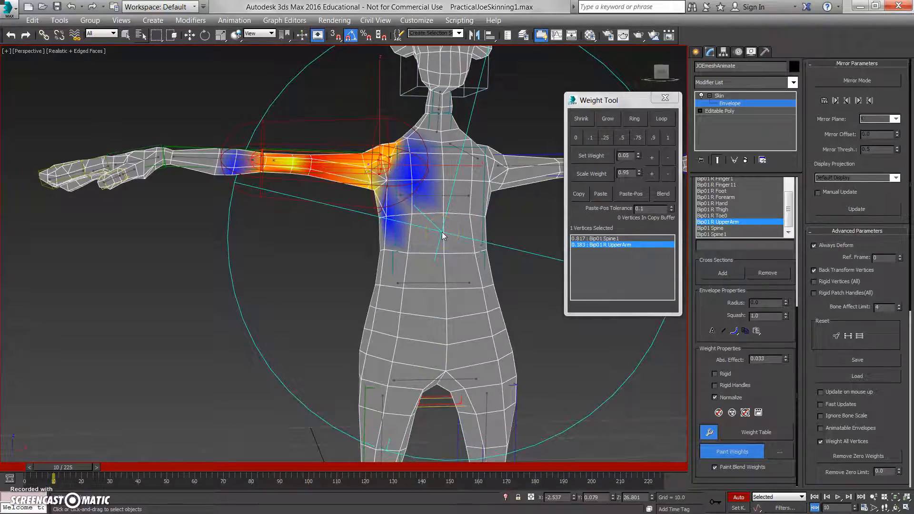
pyautogui.keyDown('ctrl'); pyautogui.keyDown('shift'); pyautogui.moveTo(442, 235); pyautogui.dragTo(441, 307); pyautogui.keyUp('shift'); pyautogui.keyUp('ctrl')
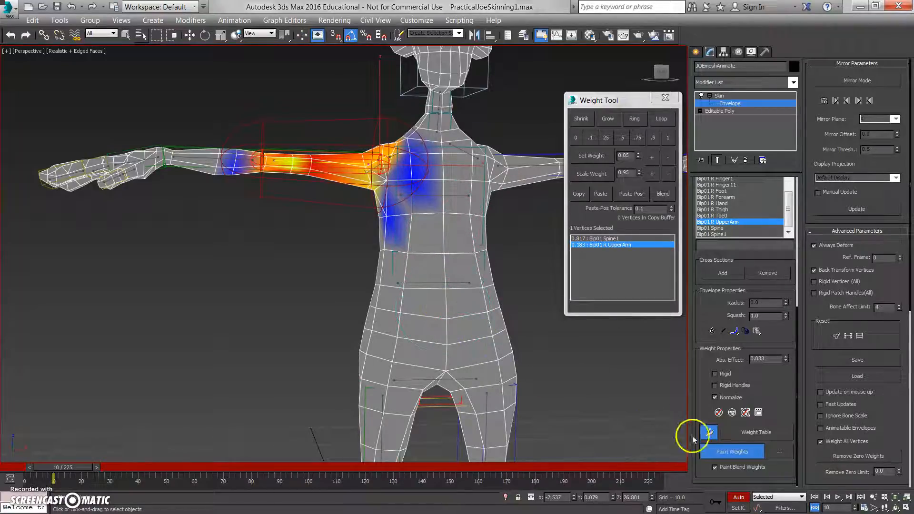
# - Open the Painter Options and arrange them with the Weight Tool so the character's torso is unobstructed
pyautogui.click(780, 453)
pyautogui.moveTo(214, 52)
pyautogui.mouseDown()
pyautogui.moveTo(309, 89)
pyautogui.moveTo(390, 146)
pyautogui.mouseUp()
pyautogui.moveTo(611, 96)
pyautogui.mouseDown()
pyautogui.moveTo(285, 75)
pyautogui.moveTo(88, 44)
pyautogui.moveTo(66, 54)
pyautogui.mouseUp()
pyautogui.moveTo(292, 144)
pyautogui.mouseDown()
pyautogui.moveTo(135, 250)
pyautogui.moveTo(134, 225)
pyautogui.mouseUp()
pyautogui.moveTo(493, 271); pyautogui.dragTo(547, 249, button='middle')
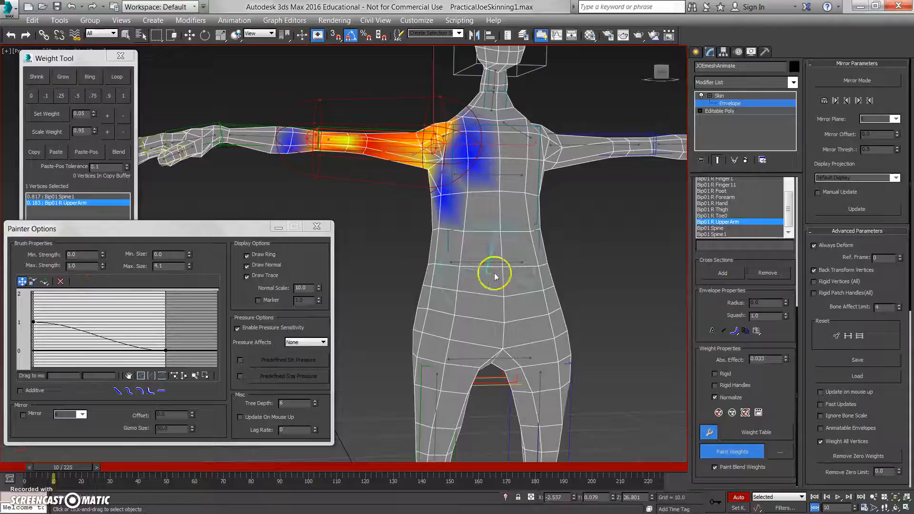
# - Try painting the right upper arm with Paint Blend Weights off and the maximum strength at -0.6
pyautogui.keyDown('alt'); pyautogui.moveTo(499, 267); pyautogui.dragTo(518, 257, button='middle'); pyautogui.keyUp('alt')
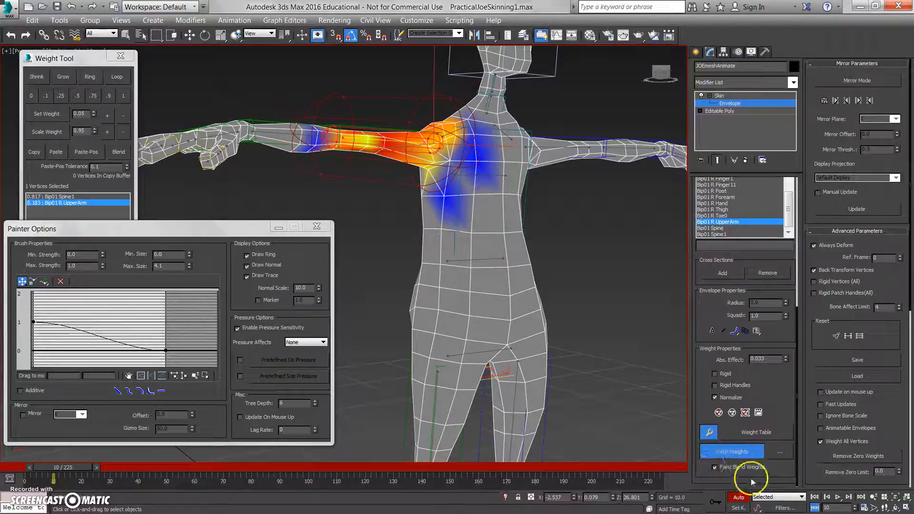
pyautogui.keyDown('alt'); pyautogui.moveTo(467, 255); pyautogui.dragTo(493, 289, button='middle'); pyautogui.keyUp('alt')
pyautogui.scroll(4, 410, 205)
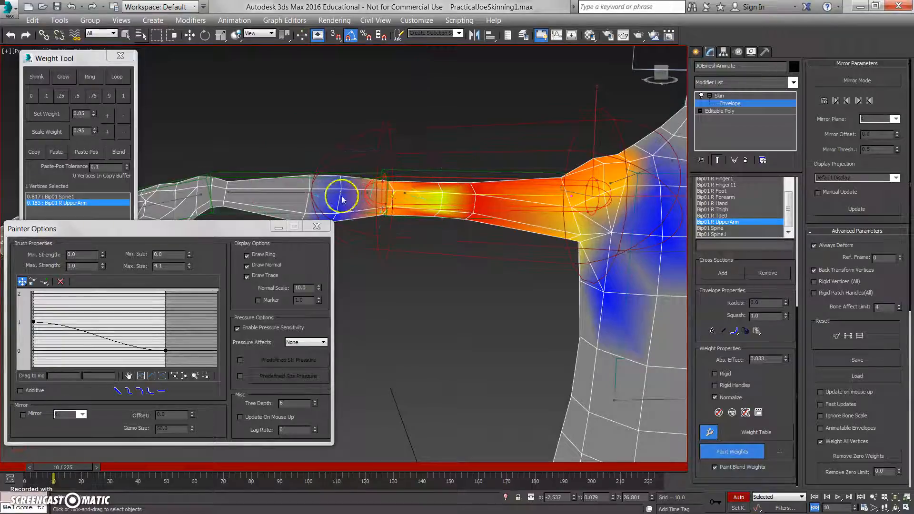
pyautogui.moveTo(383, 171)
pyautogui.mouseDown()
pyautogui.moveTo(387, 189)
pyautogui.moveTo(378, 198)
pyautogui.moveTo(387, 190)
pyautogui.moveTo(476, 208)
pyautogui.mouseUp()
pyautogui.moveTo(647, 355); pyautogui.dragTo(610, 293, button='middle')
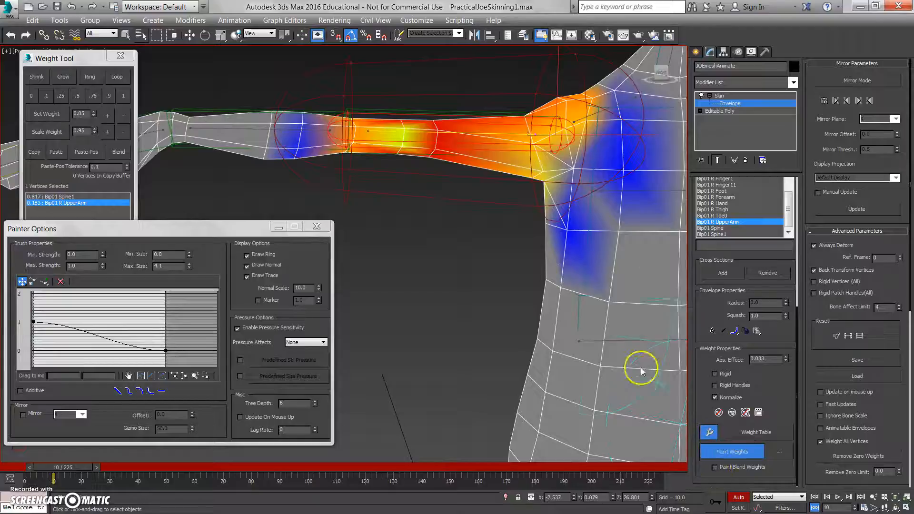
pyautogui.moveTo(375, 144); pyautogui.dragTo(392, 170, button='middle')
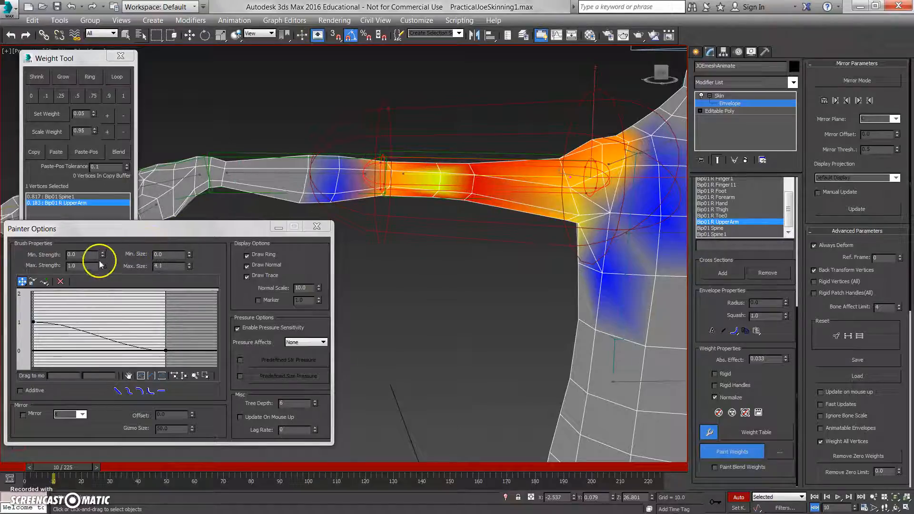
pyautogui.moveTo(102, 267); pyautogui.dragTo(103, 268)
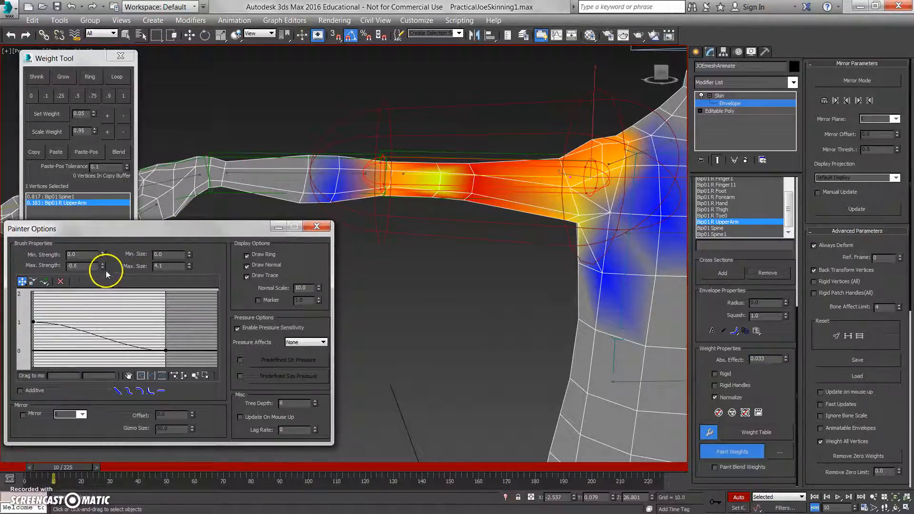
pyautogui.moveTo(437, 184)
pyautogui.mouseDown()
pyautogui.moveTo(441, 173)
pyautogui.moveTo(432, 179)
pyautogui.moveTo(447, 184)
pyautogui.mouseUp()
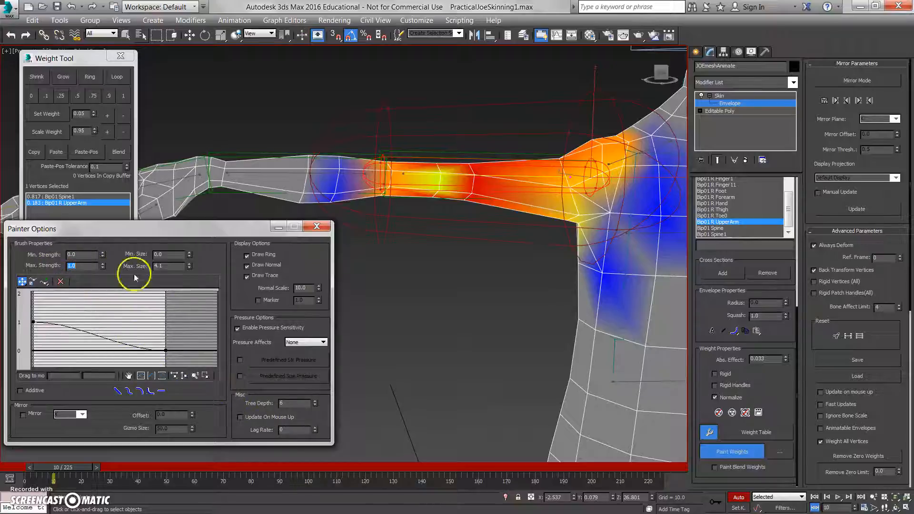
# - Turn on Paint Blend Weights and smooth the Bip01 R UpperArm weights across the right shoulder, armpit and chest from several angles
pyautogui.click(729, 470)
pyautogui.moveTo(554, 320)
pyautogui.mouseDown(button='middle')
pyautogui.moveTo(487, 272)
pyautogui.moveTo(477, 249)
pyautogui.moveTo(455, 274)
pyautogui.mouseUp(button='middle')
pyautogui.moveTo(455, 274)
pyautogui.mouseDown()
pyautogui.moveTo(522, 198)
pyautogui.moveTo(492, 247)
pyautogui.moveTo(532, 199)
pyautogui.moveTo(537, 152)
pyautogui.moveTo(483, 262)
pyautogui.moveTo(467, 261)
pyautogui.mouseUp()
pyautogui.moveTo(467, 262)
pyautogui.keyDown('alt'); pyautogui.mouseDown(button='middle')
pyautogui.moveTo(540, 255)
pyautogui.moveTo(490, 221)
pyautogui.mouseUp(button='middle'); pyautogui.keyUp('alt')
pyautogui.moveTo(489, 220)
pyautogui.mouseDown()
pyautogui.moveTo(484, 194)
pyautogui.moveTo(481, 216)
pyautogui.mouseUp()
pyautogui.keyDown('alt'); pyautogui.moveTo(481, 216); pyautogui.dragTo(481, 257, button='middle'); pyautogui.keyUp('alt')
pyautogui.moveTo(481, 257)
pyautogui.mouseDown()
pyautogui.moveTo(474, 205)
pyautogui.moveTo(495, 176)
pyautogui.mouseUp()
pyautogui.keyDown('alt'); pyautogui.moveTo(495, 172); pyautogui.dragTo(522, 187, button='middle'); pyautogui.keyUp('alt')
pyautogui.moveTo(522, 187); pyautogui.dragTo(527, 223)
pyautogui.moveTo(521, 221)
pyautogui.keyDown('alt'); pyautogui.mouseDown(button='middle')
pyautogui.moveTo(547, 227)
pyautogui.moveTo(514, 193)
pyautogui.mouseUp(button='middle'); pyautogui.keyUp('alt')
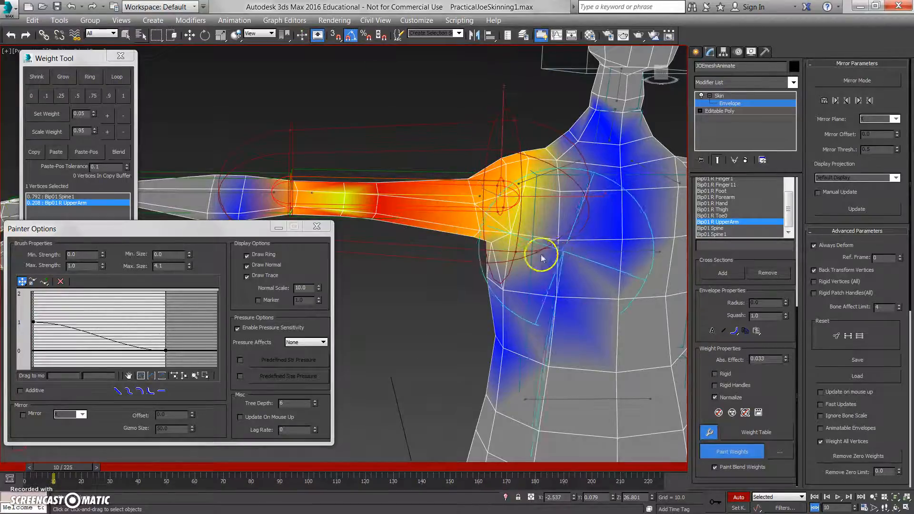
pyautogui.moveTo(557, 251)
pyautogui.keyDown('alt'); pyautogui.mouseDown(button='middle')
pyautogui.moveTo(547, 174)
pyautogui.moveTo(564, 241)
pyautogui.mouseUp(button='middle'); pyautogui.keyUp('alt')
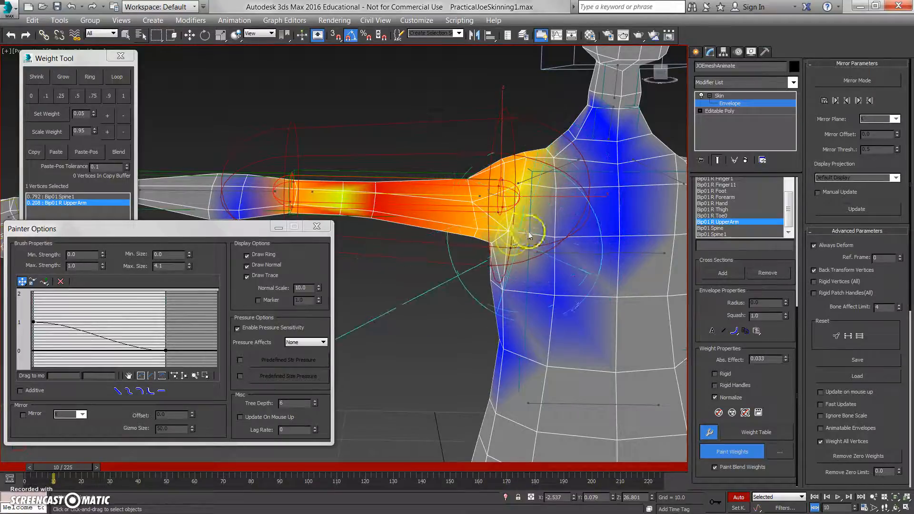
pyautogui.keyDown('alt'); pyautogui.moveTo(534, 229); pyautogui.dragTo(535, 221, button='middle'); pyautogui.keyUp('alt')
pyautogui.moveTo(510, 261); pyautogui.dragTo(550, 249)
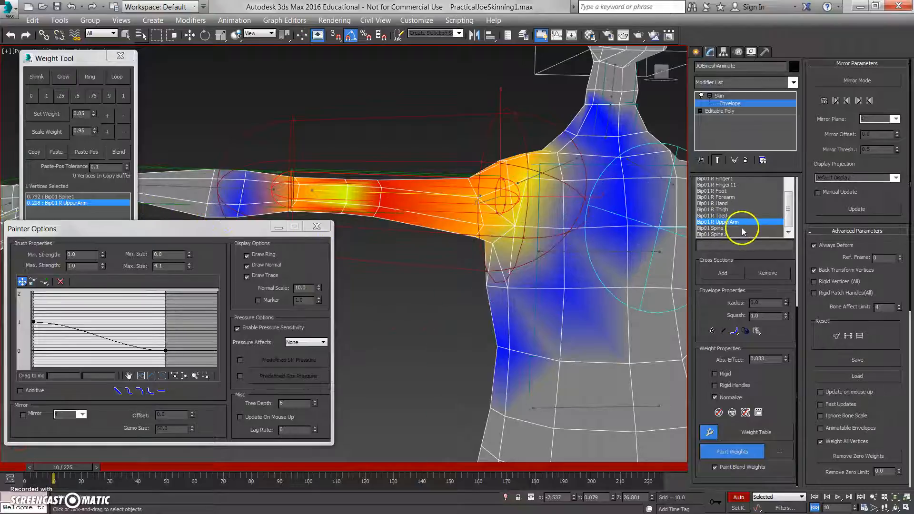
# - Select the Bip01 Spine1 bone and blend its weights around the right side of the chest and armpit
pyautogui.click(714, 229)
pyautogui.click(716, 234)
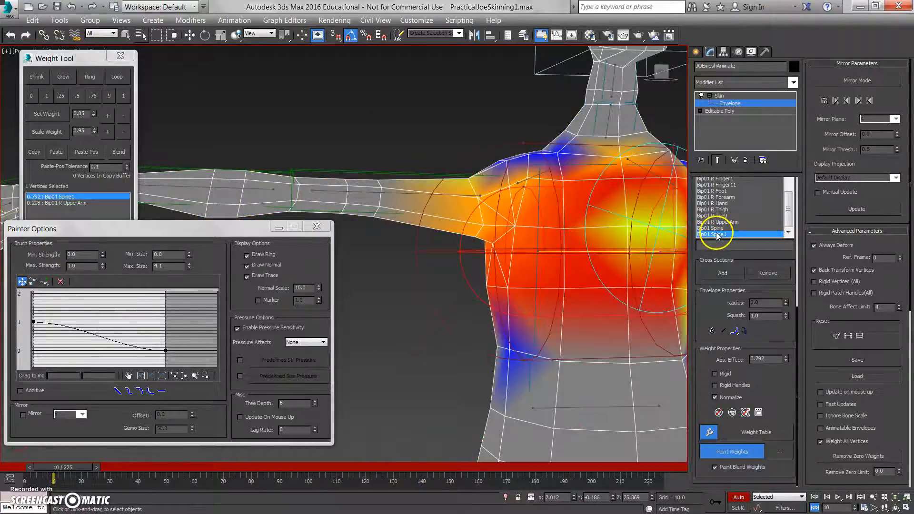
pyautogui.keyDown('alt'); pyautogui.moveTo(445, 249); pyautogui.dragTo(498, 263, button='middle'); pyautogui.keyUp('alt')
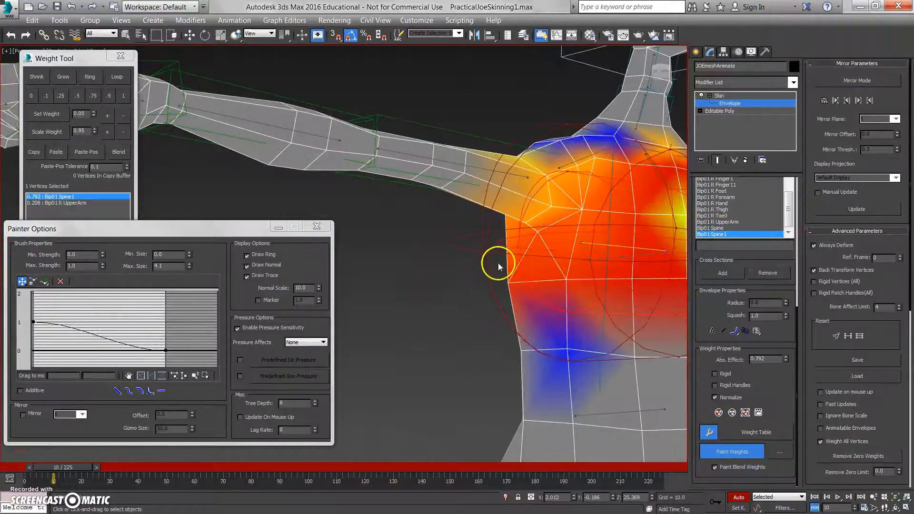
pyautogui.click(545, 271)
pyautogui.moveTo(607, 219); pyautogui.dragTo(608, 190)
pyautogui.keyDown('alt'); pyautogui.moveTo(614, 201); pyautogui.dragTo(553, 220, button='middle'); pyautogui.keyUp('alt')
pyautogui.moveTo(564, 240)
pyautogui.mouseDown()
pyautogui.moveTo(576, 248)
pyautogui.moveTo(546, 194)
pyautogui.moveTo(545, 170)
pyautogui.mouseUp()
pyautogui.moveTo(550, 218); pyautogui.dragTo(596, 247)
pyautogui.moveTo(595, 247)
pyautogui.keyDown('alt'); pyautogui.mouseDown(button='middle')
pyautogui.moveTo(466, 251)
pyautogui.moveTo(566, 231)
pyautogui.mouseUp(button='middle'); pyautogui.keyUp('alt')
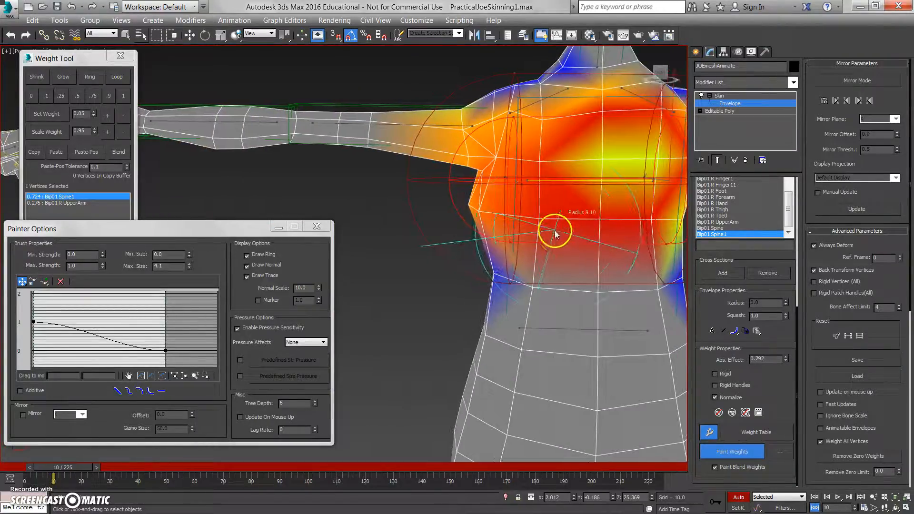
# - Shrink the brush to a size of 2.4 and blend the Bip01 Spine1 weights just below the right armpit
pyautogui.keyDown('ctrl'); pyautogui.keyDown('shift'); pyautogui.moveTo(556, 238); pyautogui.dragTo(554, 239); pyautogui.keyUp('shift'); pyautogui.keyUp('ctrl')
pyautogui.keyDown('alt'); pyautogui.moveTo(516, 225); pyautogui.dragTo(526, 233, button='middle'); pyautogui.keyUp('alt')
pyautogui.moveTo(524, 249)
pyautogui.mouseDown()
pyautogui.moveTo(503, 257)
pyautogui.moveTo(519, 255)
pyautogui.mouseUp()
pyautogui.moveTo(508, 206)
pyautogui.keyDown('alt'); pyautogui.mouseDown(button='middle')
pyautogui.moveTo(520, 228)
pyautogui.moveTo(486, 234)
pyautogui.moveTo(512, 231)
pyautogui.moveTo(512, 220)
pyautogui.mouseUp(button='middle'); pyautogui.keyUp('alt')
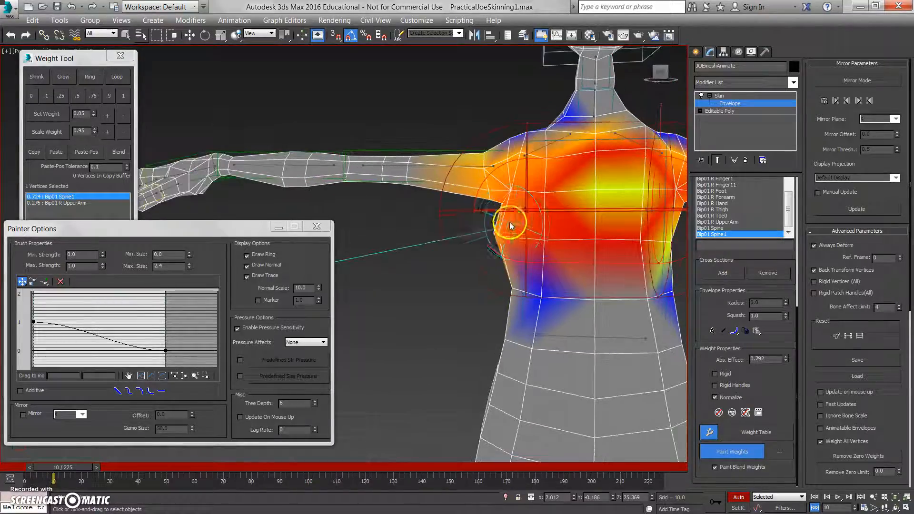
# - At frame 11, turn off Paint Blend Weights, select Bip01 R UpperArm and set the maximum strength to -0.1
pyautogui.moveTo(80, 469)
pyautogui.mouseDown()
pyautogui.moveTo(68, 461)
pyautogui.moveTo(84, 468)
pyautogui.mouseUp()
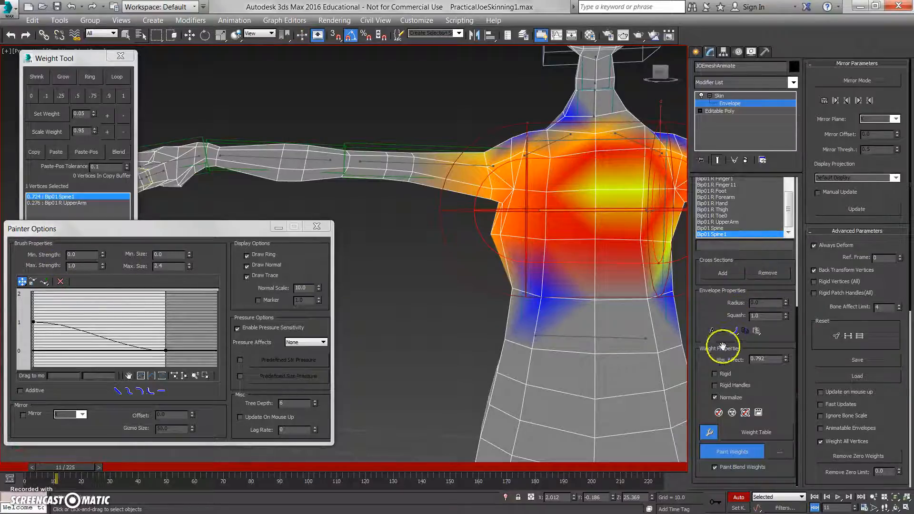
pyautogui.click(715, 467)
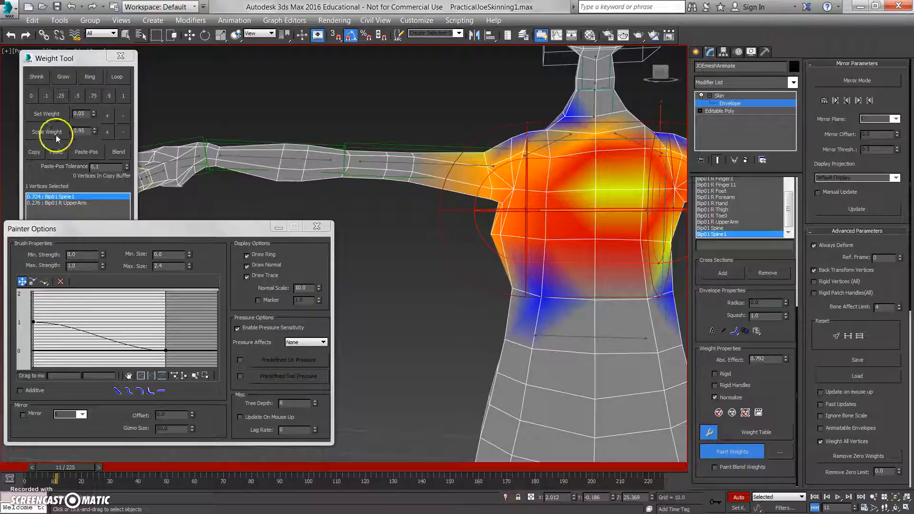
pyautogui.click(726, 223)
pyautogui.keyDown('alt'); pyautogui.moveTo(561, 222); pyautogui.dragTo(513, 222, button='middle'); pyautogui.keyUp('alt')
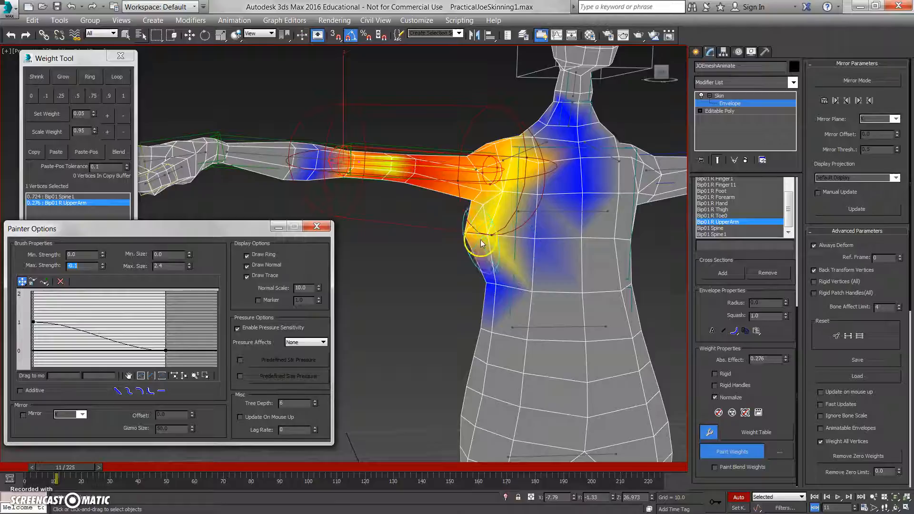
# - Paint away the Bip01 R UpperArm influence along the side of the torso below the right armpit
pyautogui.moveTo(488, 235); pyautogui.dragTo(474, 240)
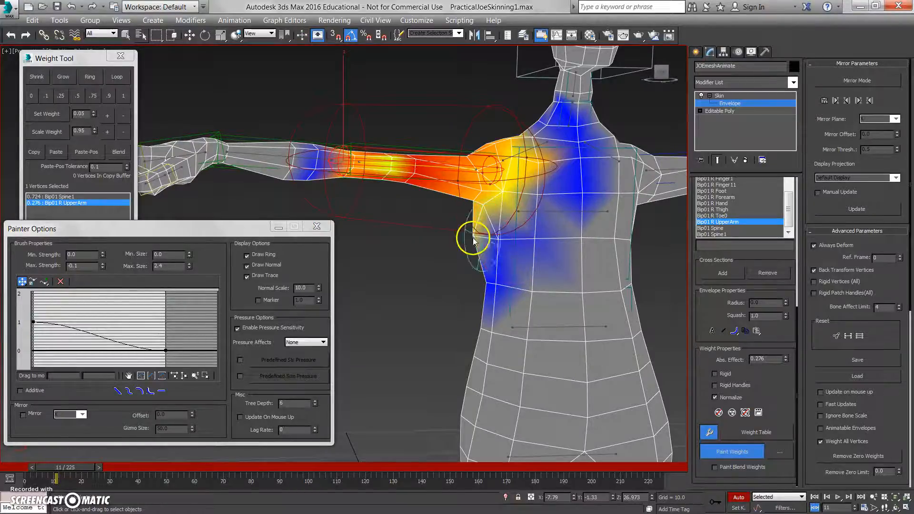
pyautogui.moveTo(499, 255)
pyautogui.keyDown('alt'); pyautogui.mouseDown(button='middle')
pyautogui.moveTo(612, 251)
pyautogui.moveTo(518, 259)
pyautogui.moveTo(520, 245)
pyautogui.mouseUp(button='middle'); pyautogui.keyUp('alt')
pyautogui.moveTo(520, 244)
pyautogui.mouseDown()
pyautogui.moveTo(510, 236)
pyautogui.moveTo(530, 241)
pyautogui.mouseUp()
pyautogui.moveTo(530, 241)
pyautogui.keyDown('alt'); pyautogui.mouseDown(button='middle')
pyautogui.moveTo(545, 270)
pyautogui.moveTo(585, 287)
pyautogui.moveTo(457, 271)
pyautogui.moveTo(498, 139)
pyautogui.mouseUp(button='middle'); pyautogui.keyUp('alt')
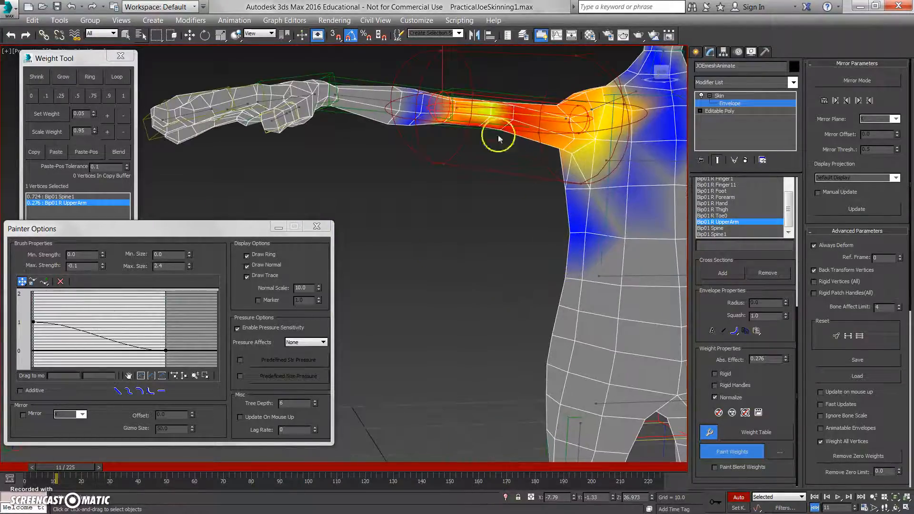
pyautogui.moveTo(554, 237)
pyautogui.mouseDown()
pyautogui.moveTo(587, 245)
pyautogui.moveTo(582, 237)
pyautogui.mouseUp()
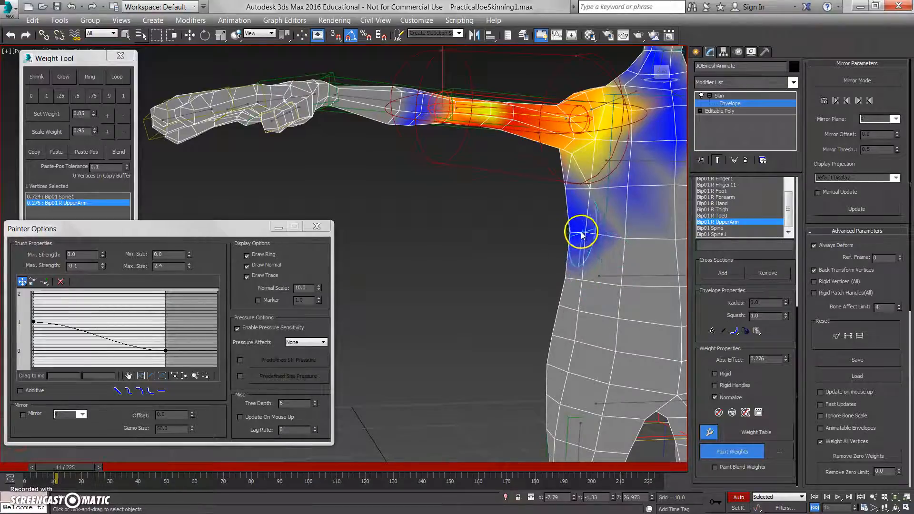
pyautogui.moveTo(567, 228)
pyautogui.keyDown('alt'); pyautogui.mouseDown(button='middle')
pyautogui.moveTo(634, 241)
pyautogui.moveTo(514, 255)
pyautogui.moveTo(547, 249)
pyautogui.moveTo(493, 234)
pyautogui.moveTo(433, 234)
pyautogui.moveTo(537, 241)
pyautogui.moveTo(530, 271)
pyautogui.moveTo(500, 310)
pyautogui.moveTo(336, 378)
pyautogui.mouseUp(button='middle'); pyautogui.keyUp('alt')
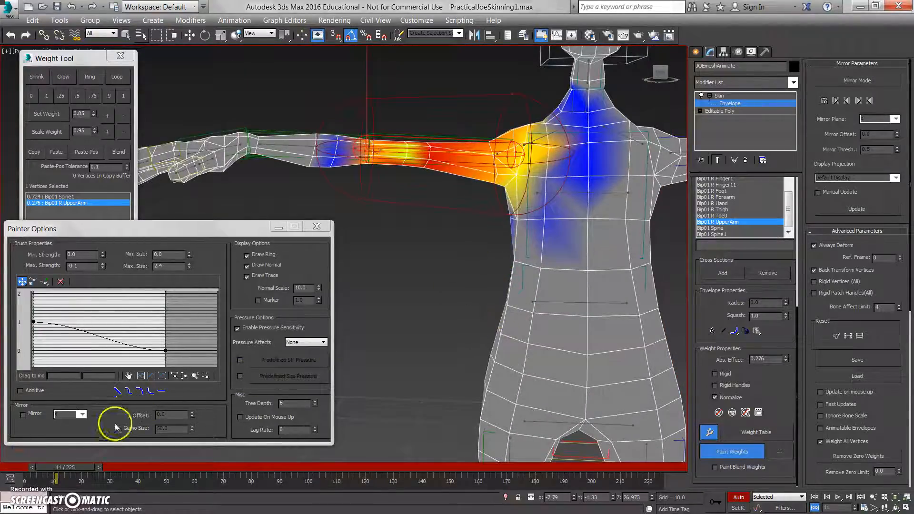
# - From frame 12, paint away the Bip01 R UpperArm influence on the right mid-back, and return to frame 0
pyautogui.moveTo(78, 467)
pyautogui.mouseDown()
pyautogui.moveTo(64, 469)
pyautogui.moveTo(95, 472)
pyautogui.moveTo(84, 470)
pyautogui.mouseUp()
pyautogui.moveTo(378, 335)
pyautogui.keyDown('alt'); pyautogui.mouseDown(button='middle')
pyautogui.moveTo(510, 285)
pyautogui.moveTo(450, 262)
pyautogui.moveTo(519, 259)
pyautogui.mouseUp(button='middle'); pyautogui.keyUp('alt')
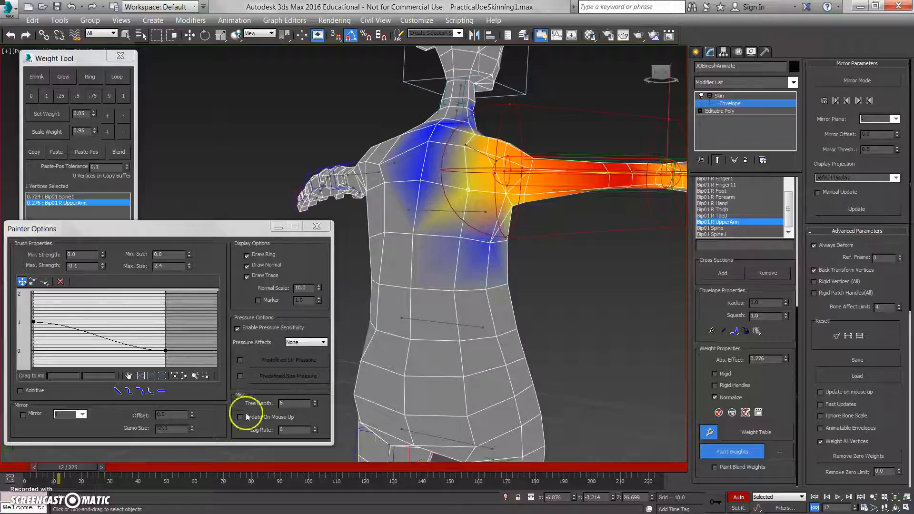
pyautogui.moveTo(85, 469); pyautogui.dragTo(37, 468)
pyautogui.moveTo(437, 240)
pyautogui.mouseDown()
pyautogui.moveTo(473, 238)
pyautogui.moveTo(448, 246)
pyautogui.mouseUp()
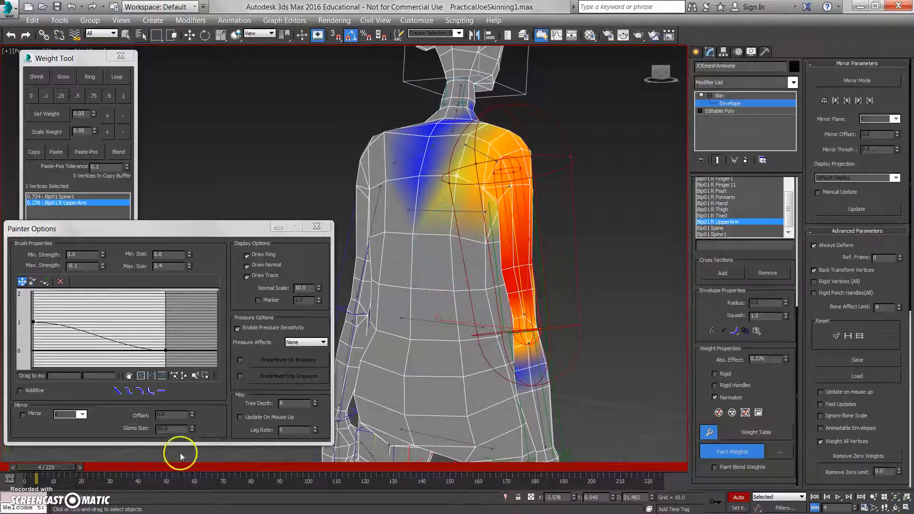
pyautogui.moveTo(62, 467)
pyautogui.mouseDown()
pyautogui.moveTo(18, 464)
pyautogui.moveTo(93, 476)
pyautogui.moveTo(35, 467)
pyautogui.mouseUp()
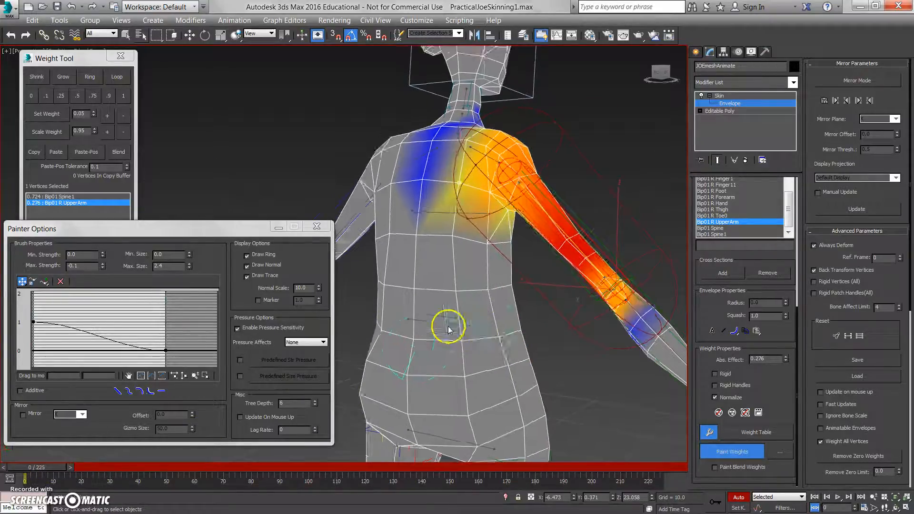
# - Go to frame 86 and select the Bip01 R Thigh bone with Paint Weights active
pyautogui.scroll(5, 476, 324)
pyautogui.scroll(-4, 522, 320)
pyautogui.scroll(2, 542, 226)
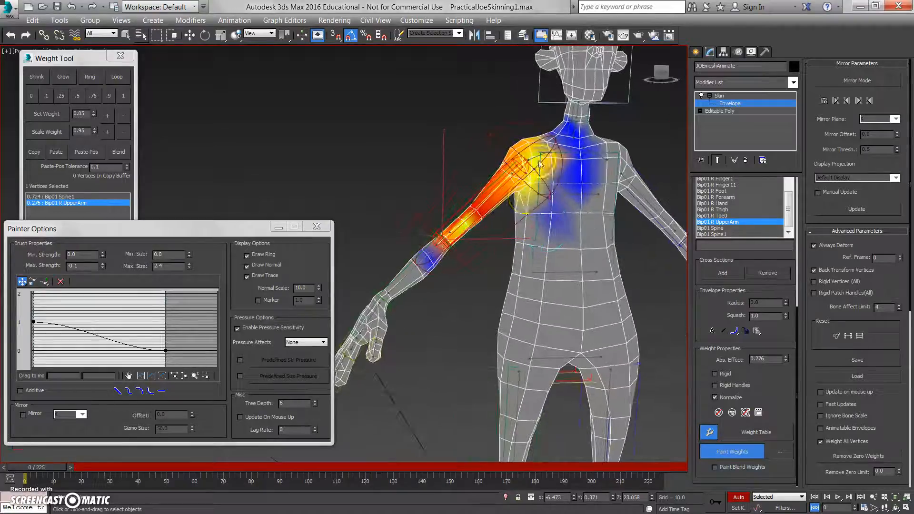
pyautogui.scroll(2, 530, 196)
pyautogui.scroll(-3, 535, 267)
pyautogui.moveTo(537, 291); pyautogui.dragTo(516, 188, button='middle')
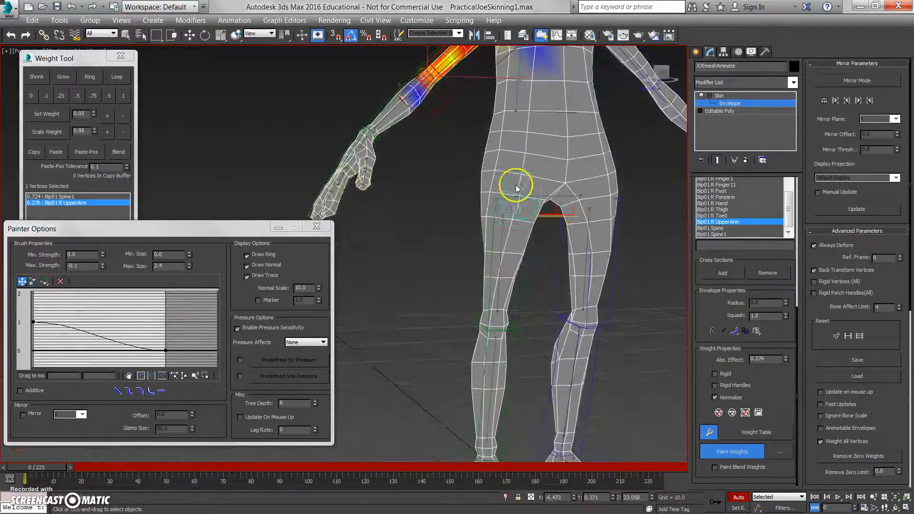
pyautogui.scroll(3, 515, 216)
pyautogui.moveTo(53, 468)
pyautogui.mouseDown()
pyautogui.moveTo(379, 479)
pyautogui.moveTo(284, 484)
pyautogui.mouseUp()
pyautogui.click(732, 452)
pyautogui.moveTo(585, 359)
pyautogui.keyDown('alt'); pyautogui.mouseDown(button='middle')
pyautogui.moveTo(616, 333)
pyautogui.moveTo(556, 360)
pyautogui.mouseUp(button='middle'); pyautogui.keyUp('alt')
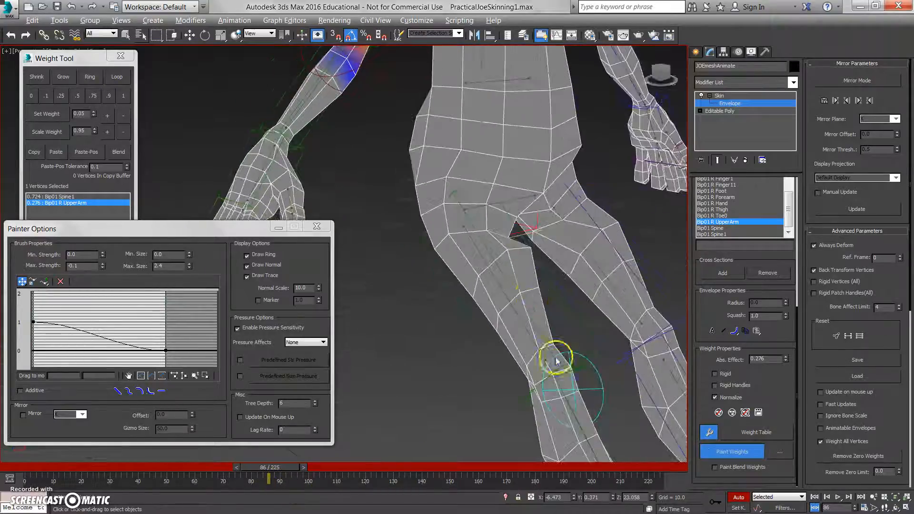
pyautogui.click(713, 210)
pyautogui.moveTo(517, 250)
pyautogui.keyDown('alt'); pyautogui.mouseDown(button='middle')
pyautogui.moveTo(542, 244)
pyautogui.moveTo(478, 252)
pyautogui.moveTo(576, 256)
pyautogui.moveTo(174, 105)
pyautogui.mouseUp(button='middle'); pyautogui.keyUp('alt')
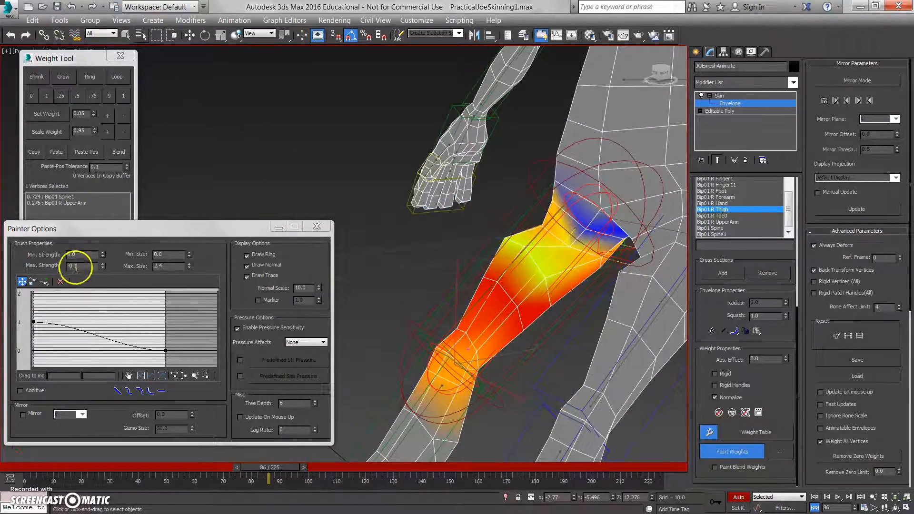
# - Set the maximum strength to 1.0 and blend the Bip01 R Thigh weights over the right thigh and hip
pyautogui.click(103, 267)
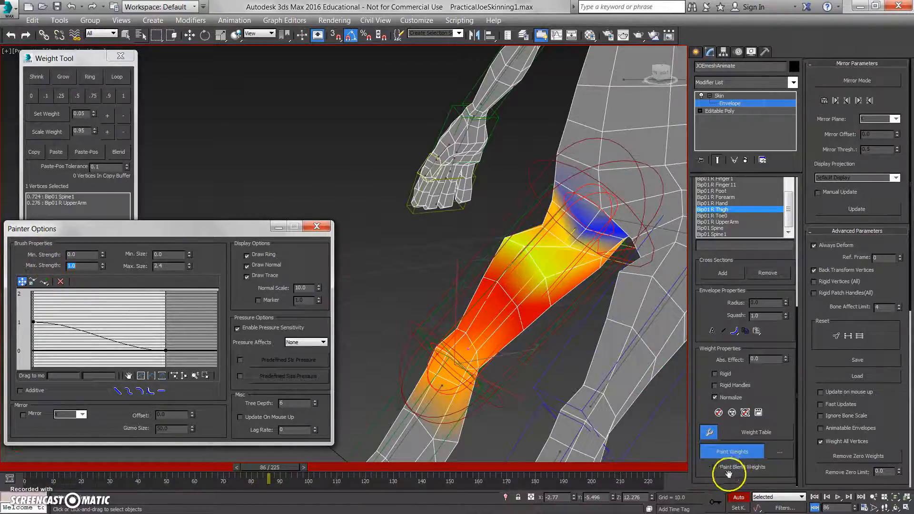
pyautogui.moveTo(657, 372)
pyautogui.keyDown('alt'); pyautogui.mouseDown(button='middle')
pyautogui.moveTo(535, 275)
pyautogui.moveTo(574, 257)
pyautogui.moveTo(569, 250)
pyautogui.moveTo(655, 237)
pyautogui.moveTo(516, 262)
pyautogui.moveTo(580, 235)
pyautogui.moveTo(490, 273)
pyautogui.mouseUp(button='middle'); pyautogui.keyUp('alt')
pyautogui.moveTo(490, 273)
pyautogui.mouseDown()
pyautogui.moveTo(520, 261)
pyautogui.moveTo(535, 227)
pyautogui.mouseUp()
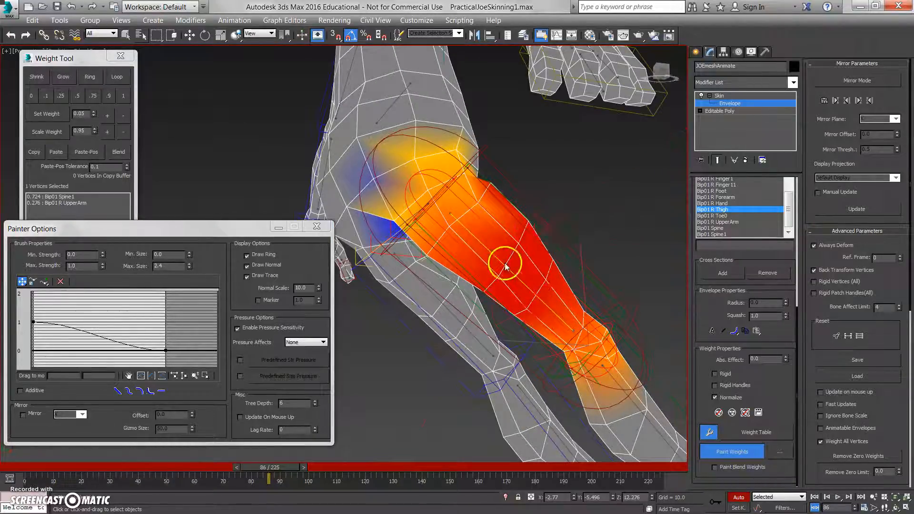
pyautogui.moveTo(510, 276)
pyautogui.keyDown('alt'); pyautogui.mouseDown(button='middle')
pyautogui.moveTo(555, 259)
pyautogui.moveTo(519, 204)
pyautogui.moveTo(445, 251)
pyautogui.moveTo(547, 232)
pyautogui.moveTo(544, 247)
pyautogui.moveTo(514, 240)
pyautogui.moveTo(575, 247)
pyautogui.moveTo(617, 239)
pyautogui.mouseUp(button='middle'); pyautogui.keyUp('alt')
pyautogui.moveTo(632, 206)
pyautogui.keyDown('alt'); pyautogui.mouseDown(button='middle')
pyautogui.moveTo(658, 207)
pyautogui.moveTo(533, 247)
pyautogui.moveTo(539, 275)
pyautogui.moveTo(572, 305)
pyautogui.mouseUp(button='middle'); pyautogui.keyUp('alt')
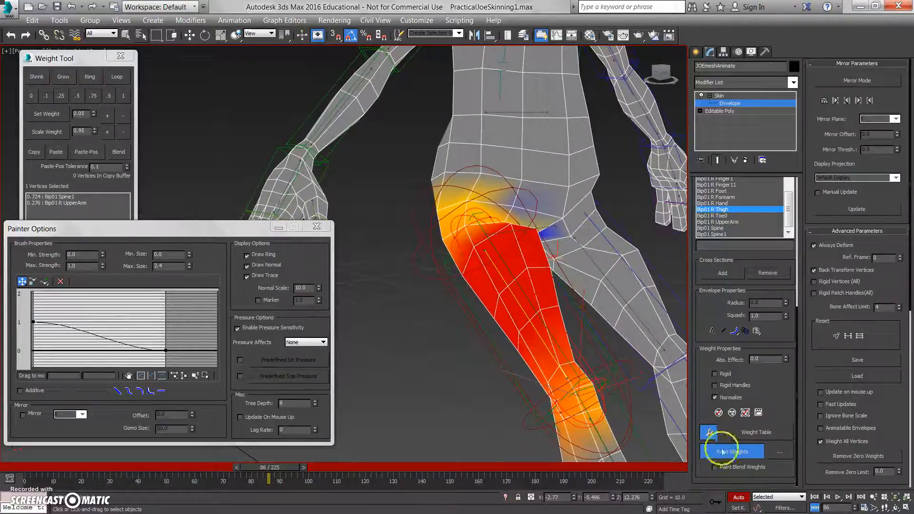
# - Set the maximum strength to 0.2 and paint the Bip01 R Thigh weights around the top of the right leg and hip
pyautogui.moveTo(515, 275); pyautogui.dragTo(511, 321, button='middle')
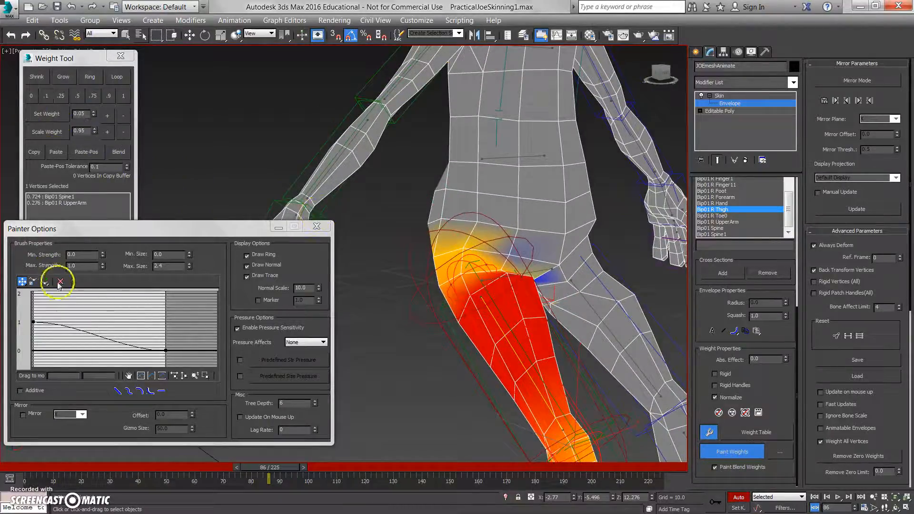
pyautogui.click(80, 266)
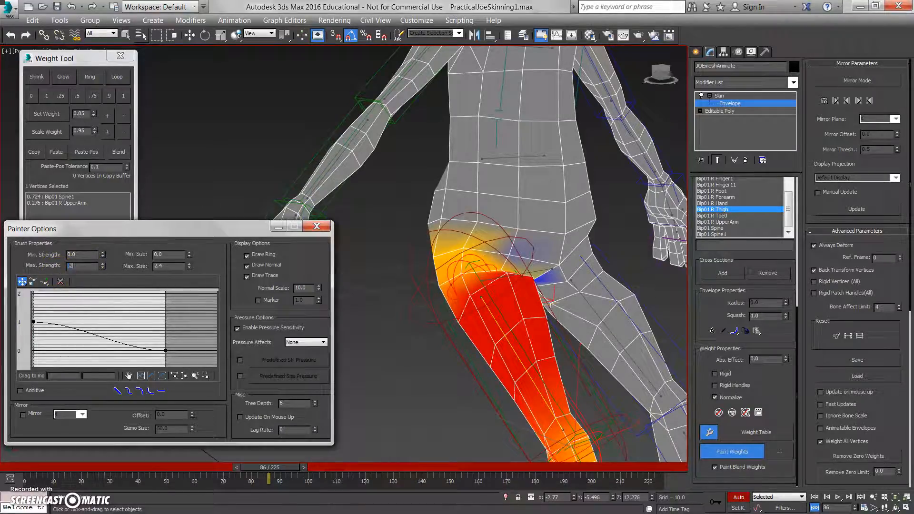
pyautogui.moveTo(464, 277)
pyautogui.keyDown('alt'); pyautogui.mouseDown(button='middle')
pyautogui.moveTo(495, 285)
pyautogui.moveTo(510, 265)
pyautogui.moveTo(561, 261)
pyautogui.moveTo(596, 292)
pyautogui.moveTo(538, 271)
pyautogui.moveTo(560, 272)
pyautogui.mouseUp(button='middle'); pyautogui.keyUp('alt')
pyautogui.moveTo(551, 259)
pyautogui.mouseDown()
pyautogui.moveTo(529, 262)
pyautogui.moveTo(546, 259)
pyautogui.moveTo(581, 283)
pyautogui.mouseUp()
pyautogui.moveTo(535, 246)
pyautogui.keyDown('alt'); pyautogui.mouseDown(button='middle')
pyautogui.moveTo(612, 251)
pyautogui.moveTo(516, 257)
pyautogui.moveTo(571, 243)
pyautogui.moveTo(538, 249)
pyautogui.mouseUp(button='middle'); pyautogui.keyUp('alt')
pyautogui.moveTo(537, 249)
pyautogui.mouseDown()
pyautogui.moveTo(548, 238)
pyautogui.moveTo(565, 249)
pyautogui.mouseUp()
pyautogui.keyDown('alt'); pyautogui.moveTo(569, 268); pyautogui.dragTo(602, 235, button='middle'); pyautogui.keyUp('alt')
pyautogui.moveTo(521, 252)
pyautogui.mouseDown()
pyautogui.moveTo(518, 229)
pyautogui.moveTo(545, 229)
pyautogui.mouseUp()
pyautogui.keyDown('alt'); pyautogui.moveTo(543, 229); pyautogui.dragTo(573, 240, button='middle'); pyautogui.keyUp('alt')
pyautogui.keyDown('alt'); pyautogui.moveTo(614, 211); pyautogui.dragTo(579, 217, button='middle'); pyautogui.keyUp('alt')
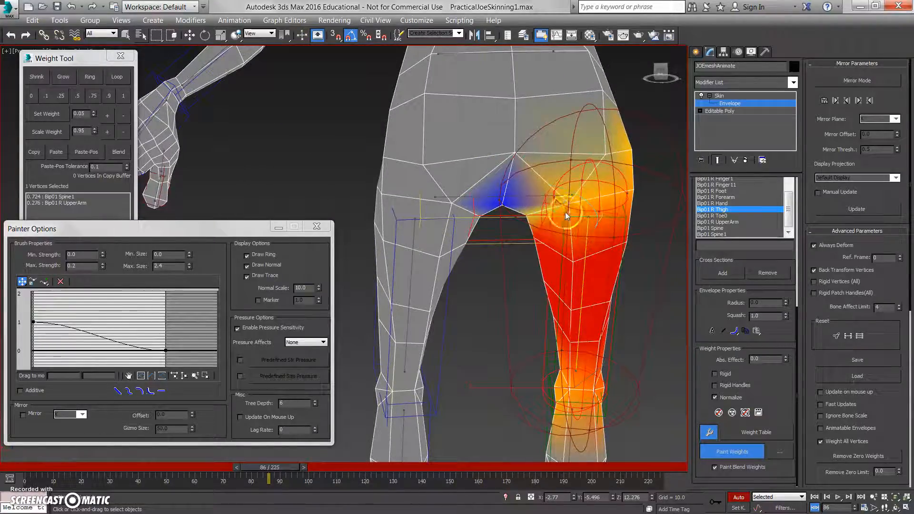
# - Refine the Bip01 R Thigh weights across the right buttock and the outer hip toward the waist
pyautogui.keyDown('alt'); pyautogui.moveTo(535, 196); pyautogui.dragTo(576, 159); pyautogui.keyUp('alt')
pyautogui.keyDown('alt'); pyautogui.moveTo(604, 159); pyautogui.dragTo(534, 218, button='middle'); pyautogui.keyUp('alt')
pyautogui.scroll(-3, 535, 218)
pyautogui.moveTo(581, 197); pyautogui.dragTo(542, 214)
pyautogui.moveTo(592, 190)
pyautogui.keyDown('alt'); pyautogui.mouseDown(button='middle')
pyautogui.moveTo(491, 198)
pyautogui.moveTo(532, 189)
pyautogui.mouseUp(button='middle'); pyautogui.keyUp('alt')
pyautogui.moveTo(518, 172)
pyautogui.keyDown('alt'); pyautogui.mouseDown()
pyautogui.moveTo(540, 161)
pyautogui.moveTo(528, 171)
pyautogui.moveTo(523, 200)
pyautogui.moveTo(555, 212)
pyautogui.moveTo(573, 258)
pyautogui.mouseUp(); pyautogui.keyUp('alt')
pyautogui.moveTo(573, 259)
pyautogui.keyDown('alt'); pyautogui.mouseDown(button='middle')
pyautogui.moveTo(565, 250)
pyautogui.moveTo(579, 249)
pyautogui.moveTo(530, 272)
pyautogui.mouseUp(button='middle'); pyautogui.keyUp('alt')
pyautogui.scroll(3, 556, 248)
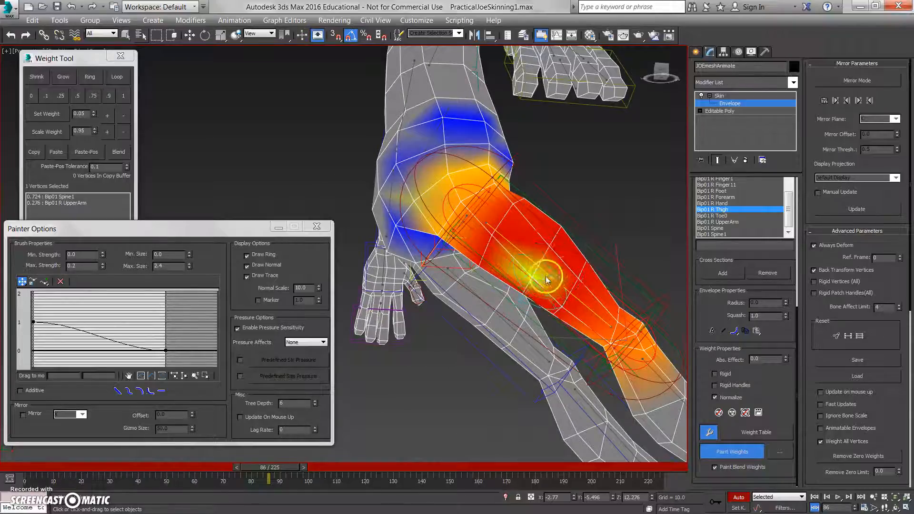
# - Turn on Paint Blend Weights and smooth the uneven Bip01 R Thigh spot in the middle of the right thigh
pyautogui.keyDown('alt'); pyautogui.moveTo(546, 275); pyautogui.dragTo(524, 256, button='middle'); pyautogui.keyUp('alt')
pyautogui.click(715, 469)
pyautogui.moveTo(551, 265); pyautogui.dragTo(549, 288)
pyautogui.moveTo(548, 288)
pyautogui.keyDown('alt'); pyautogui.mouseDown(button='middle')
pyautogui.moveTo(530, 306)
pyautogui.moveTo(524, 279)
pyautogui.moveTo(555, 286)
pyautogui.moveTo(527, 320)
pyautogui.moveTo(479, 351)
pyautogui.mouseUp(button='middle'); pyautogui.keyUp('alt')
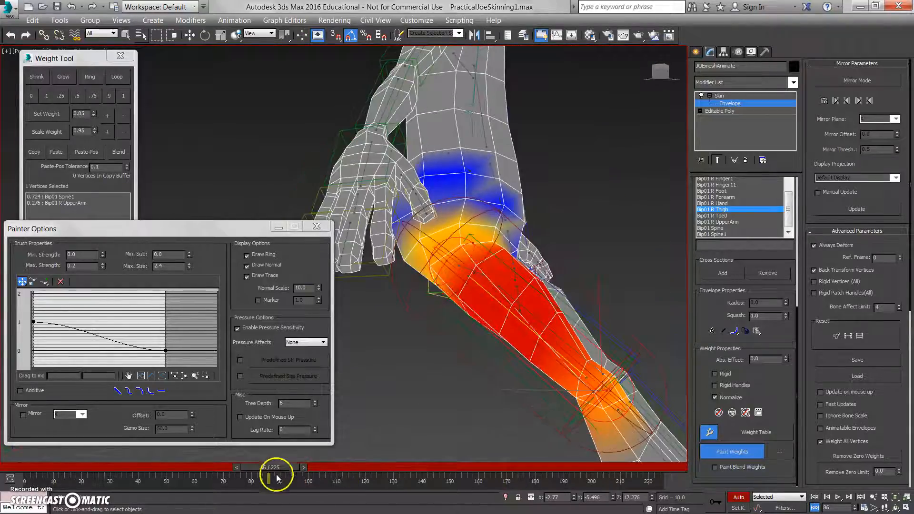
# - Examine how the right thigh and hip deform in the wide-leg pose around frames 95 and 96 from several angles
pyautogui.moveTo(287, 468)
pyautogui.mouseDown()
pyautogui.moveTo(267, 469)
pyautogui.moveTo(299, 468)
pyautogui.mouseUp()
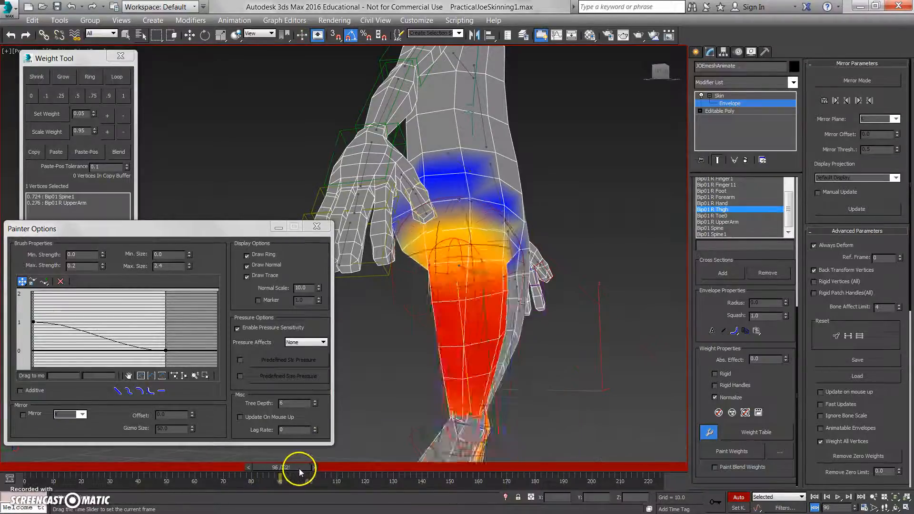
pyautogui.scroll(5, 476, 335)
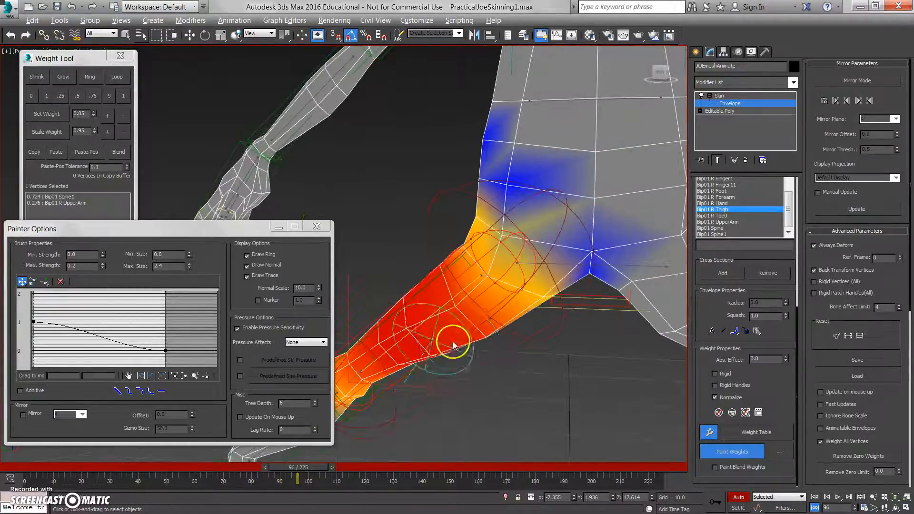
pyautogui.scroll(-5, 452, 341)
pyautogui.moveTo(314, 467)
pyautogui.mouseDown()
pyautogui.moveTo(277, 467)
pyautogui.moveTo(307, 474)
pyautogui.mouseUp()
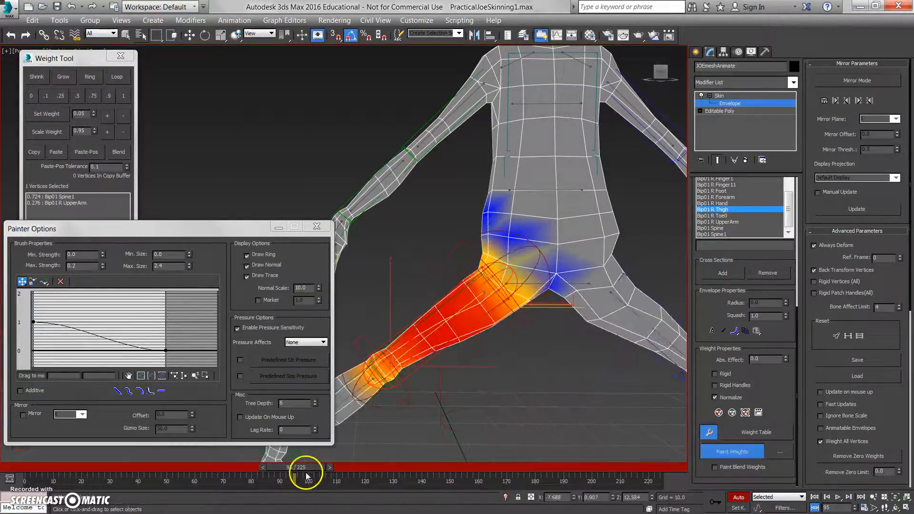
pyautogui.scroll(-6, 510, 361)
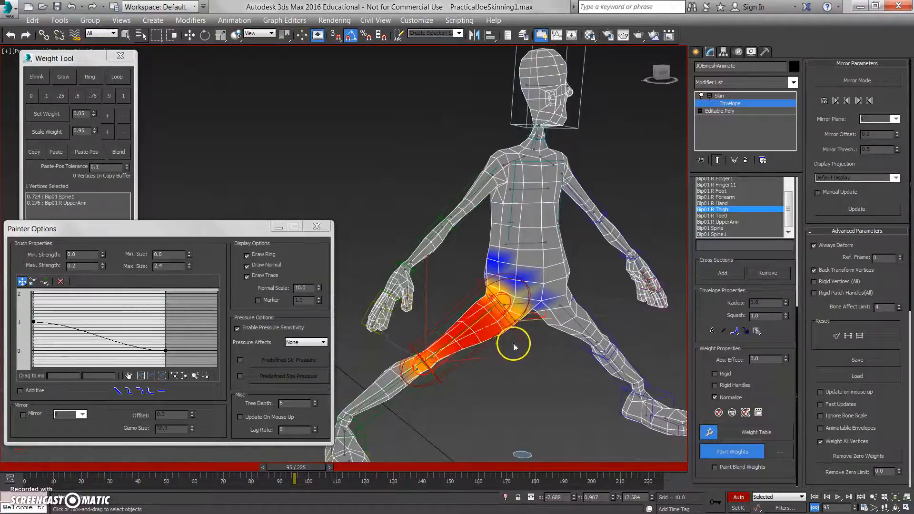
pyautogui.scroll(-1, 499, 310)
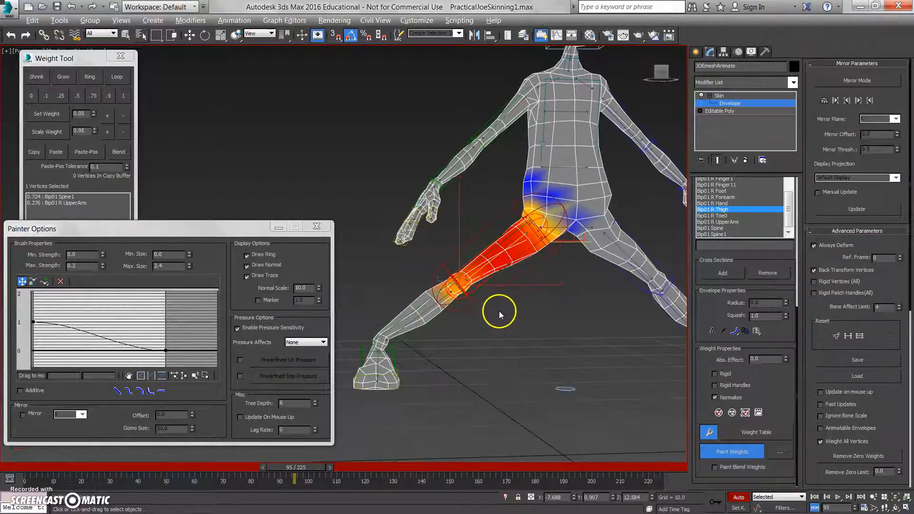
pyautogui.scroll(1, 473, 331)
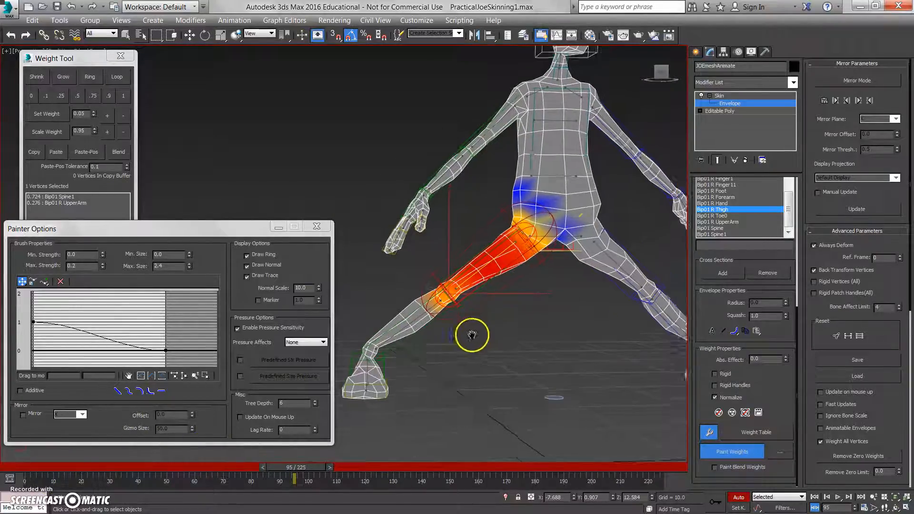
pyautogui.scroll(1, 544, 150)
pyautogui.keyDown('alt'); pyautogui.moveTo(544, 152); pyautogui.dragTo(547, 119, button='middle'); pyautogui.keyUp('alt')
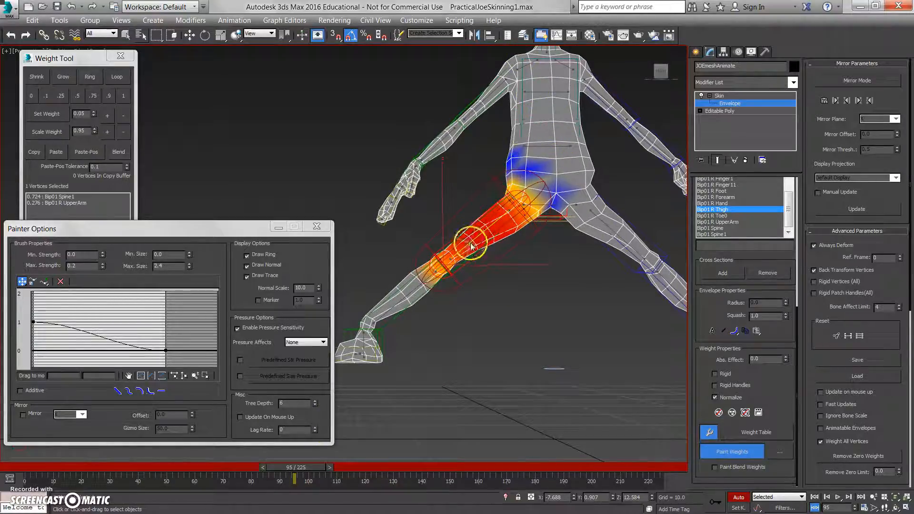
pyautogui.moveTo(529, 200)
pyautogui.keyDown('alt'); pyautogui.mouseDown(button='middle')
pyautogui.moveTo(520, 203)
pyautogui.moveTo(527, 210)
pyautogui.moveTo(577, 231)
pyautogui.mouseUp(button='middle'); pyautogui.keyUp('alt')
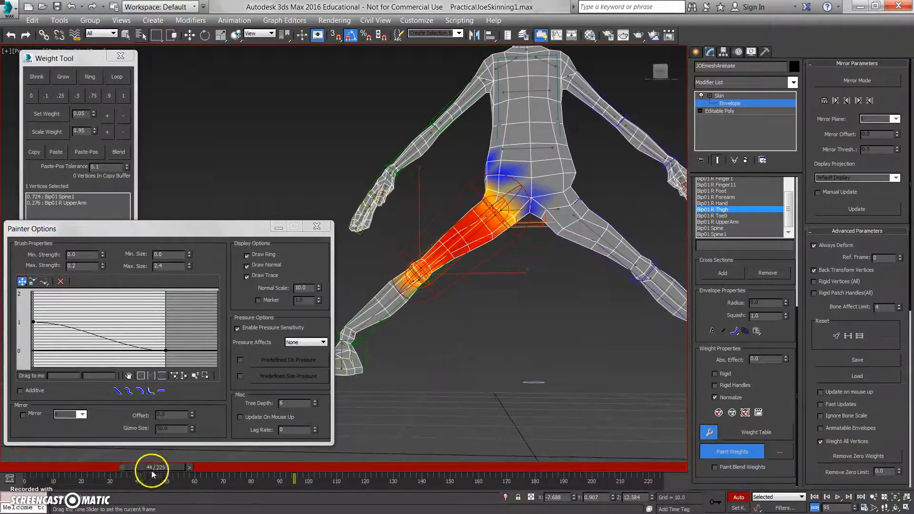
# - Return to frame 0, turn on Mirror Mode and paste the green bones' settings to the blue bones
pyautogui.moveTo(153, 466); pyautogui.dragTo(21, 478)
pyautogui.click(724, 113)
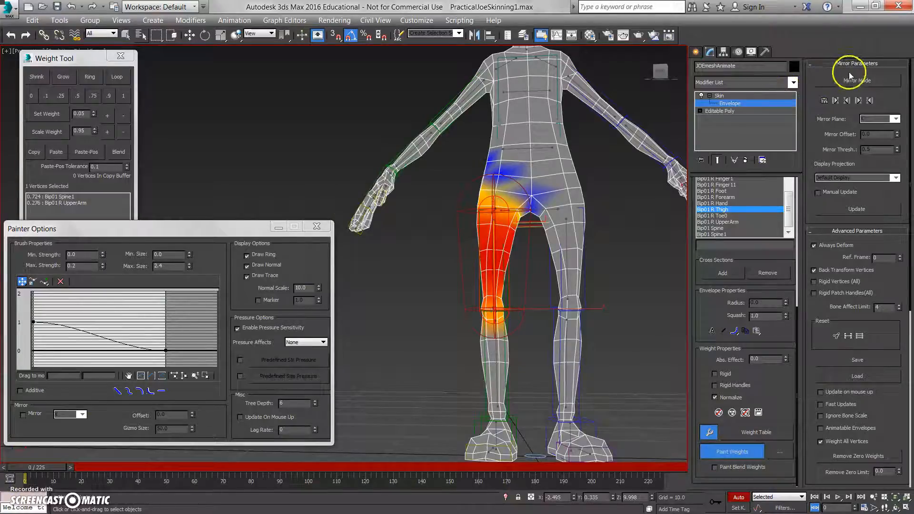
pyautogui.click(850, 79)
pyautogui.moveTo(518, 227)
pyautogui.keyDown('alt'); pyautogui.mouseDown(button='middle')
pyautogui.moveTo(476, 224)
pyautogui.moveTo(519, 229)
pyautogui.mouseUp(button='middle'); pyautogui.keyUp('alt')
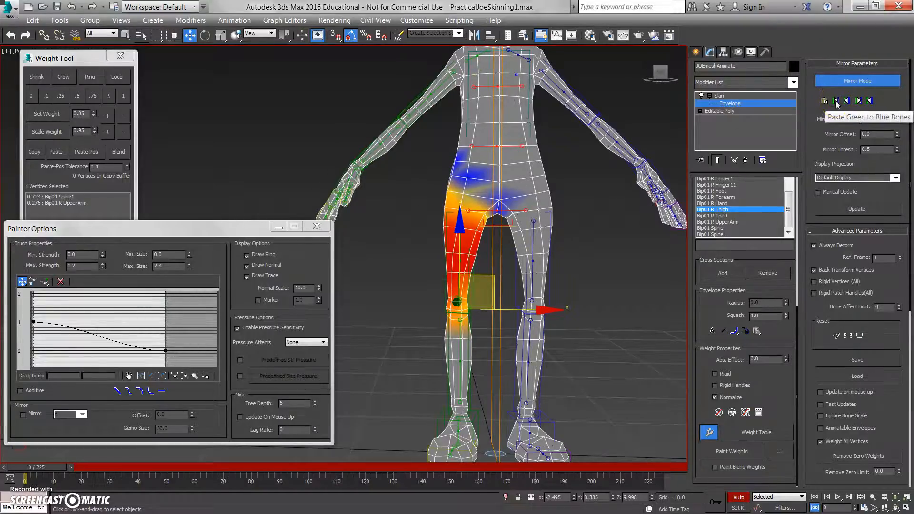
pyautogui.click(836, 101)
# - Check the left thigh at frame 95, and paste the green vertices' weights to the blue vertices at frame 0
pyautogui.moveTo(45, 466); pyautogui.dragTo(304, 461)
pyautogui.press('w')
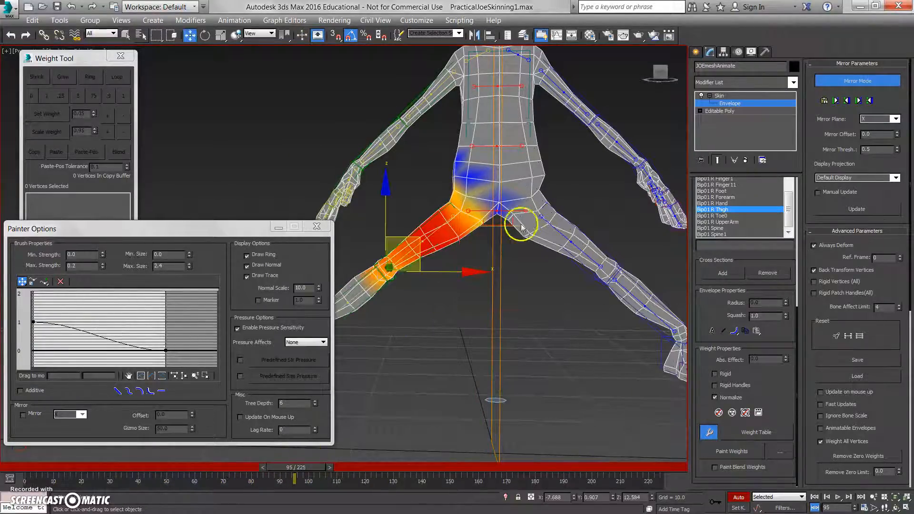
pyautogui.moveTo(543, 222)
pyautogui.mouseDown()
pyautogui.moveTo(544, 204)
pyautogui.moveTo(534, 206)
pyautogui.mouseUp()
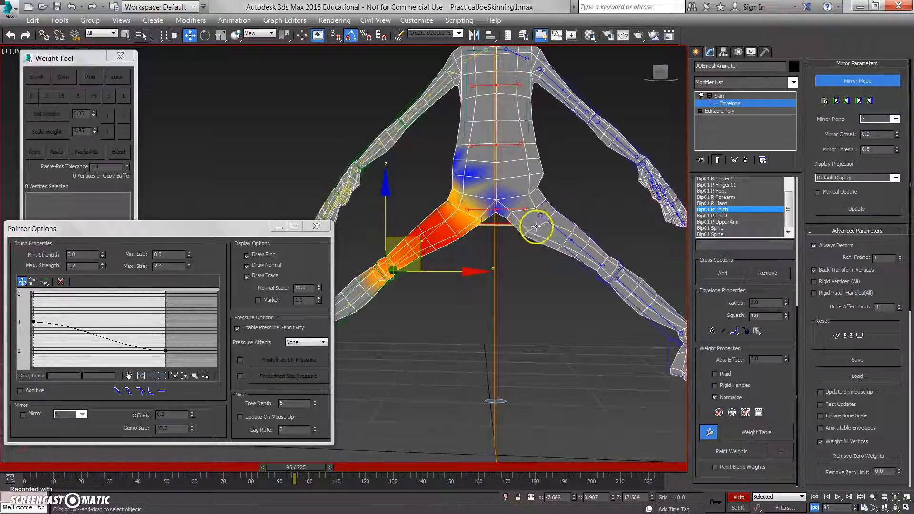
pyautogui.moveTo(261, 465); pyautogui.dragTo(29, 469)
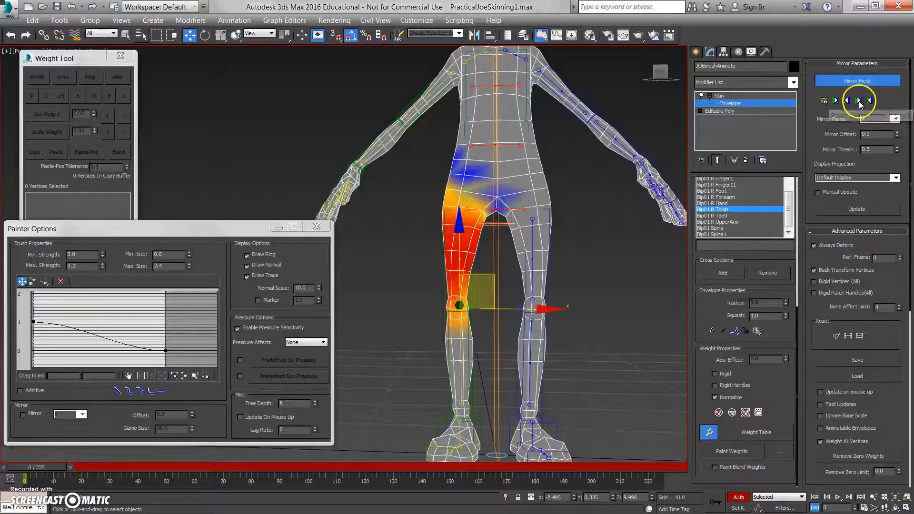
pyautogui.click(847, 103)
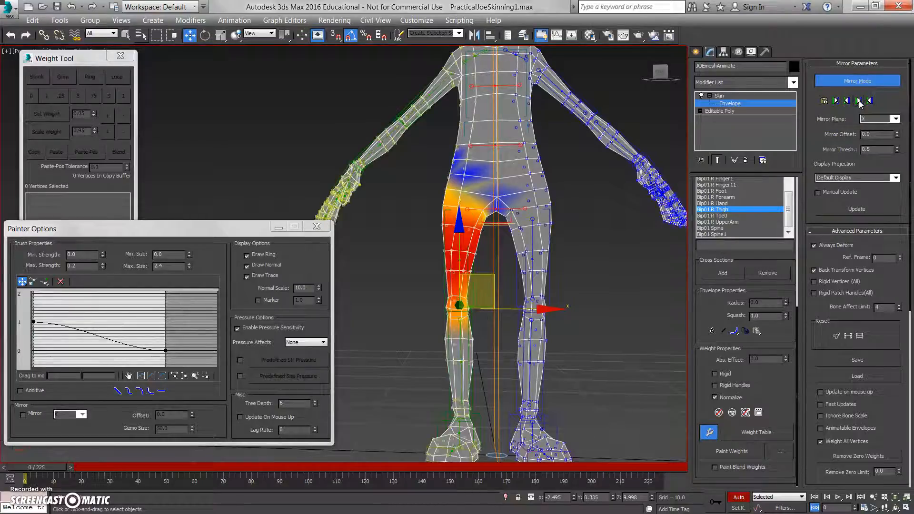
# - Examine the mirrored weights on both legs and hips in the poses at frames 93 and 95 from several angles
pyautogui.moveTo(46, 468); pyautogui.dragTo(301, 473)
pyautogui.press('w')
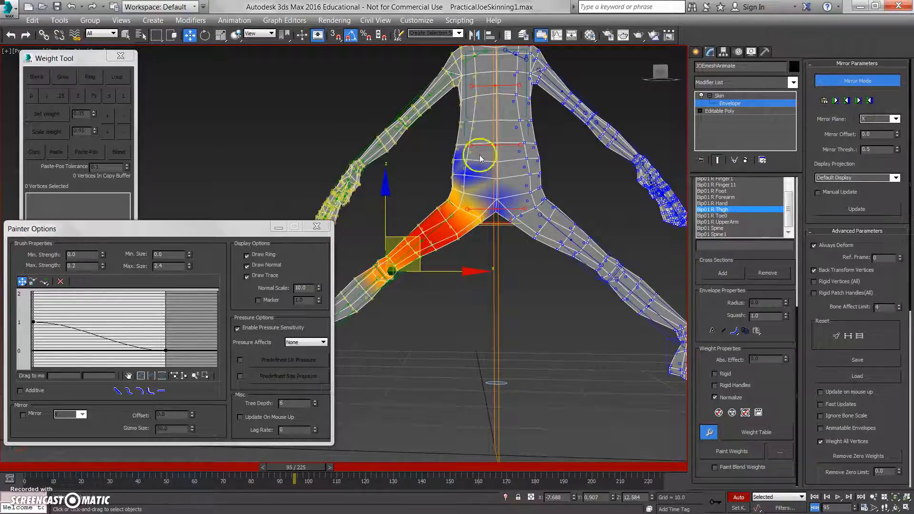
pyautogui.click(837, 101)
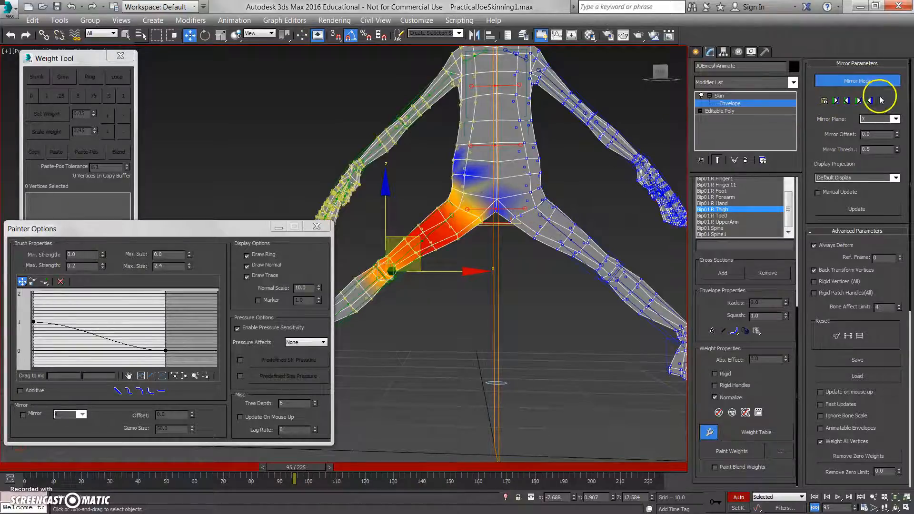
pyautogui.moveTo(467, 229); pyautogui.dragTo(450, 308, button='middle')
pyautogui.moveTo(292, 471)
pyautogui.mouseDown()
pyautogui.moveTo(21, 486)
pyautogui.moveTo(305, 480)
pyautogui.mouseUp()
pyautogui.moveTo(515, 299); pyautogui.dragTo(538, 223, button='middle')
pyautogui.keyDown('alt'); pyautogui.moveTo(538, 223); pyautogui.dragTo(429, 209, button='middle'); pyautogui.keyUp('alt')
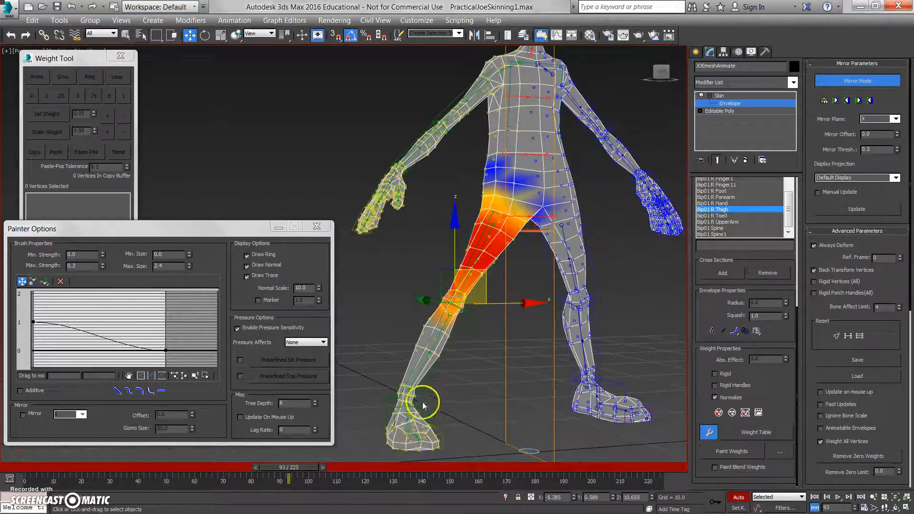
pyautogui.moveTo(495, 251); pyautogui.dragTo(432, 408, button='middle')
pyautogui.keyDown('alt'); pyautogui.moveTo(447, 262); pyautogui.dragTo(484, 191, button='middle'); pyautogui.keyUp('alt')
pyautogui.scroll(-3, 504, 231)
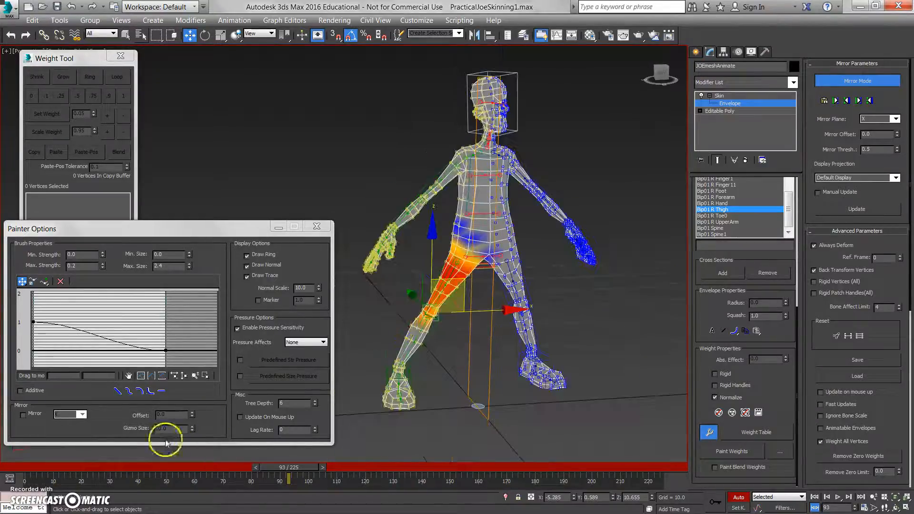
# - Return the animation to frame 0 and turn off Mirror Mode
pyautogui.moveTo(143, 472); pyautogui.dragTo(15, 471)
pyautogui.click(830, 80)
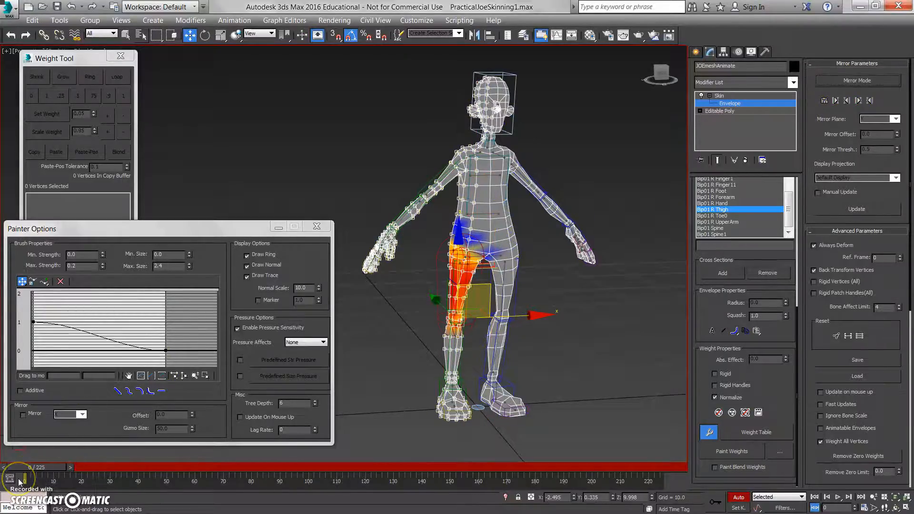